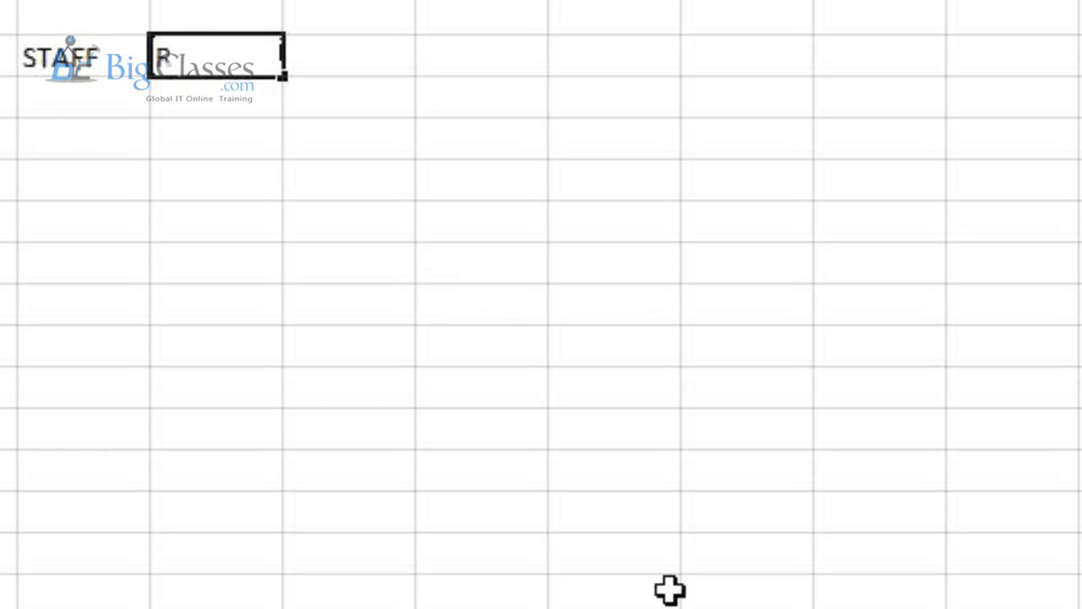
Step: Complete the header row after STAFF with the column headings REV IN AUG, REV IN SEPT and DIFF
text(AUG)
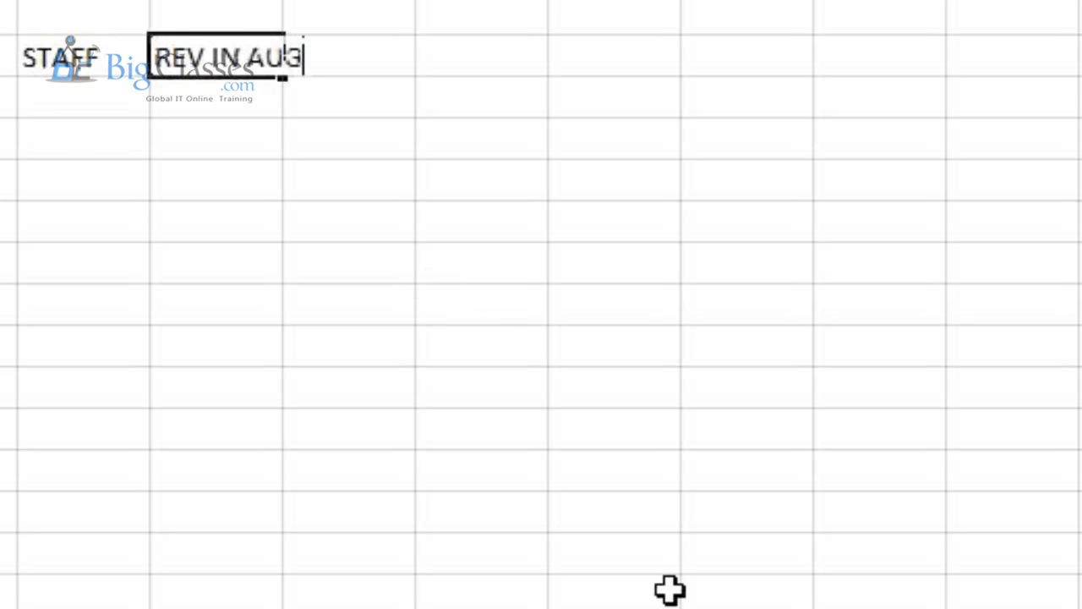
key(Tab)
text(REV IN SEPT)
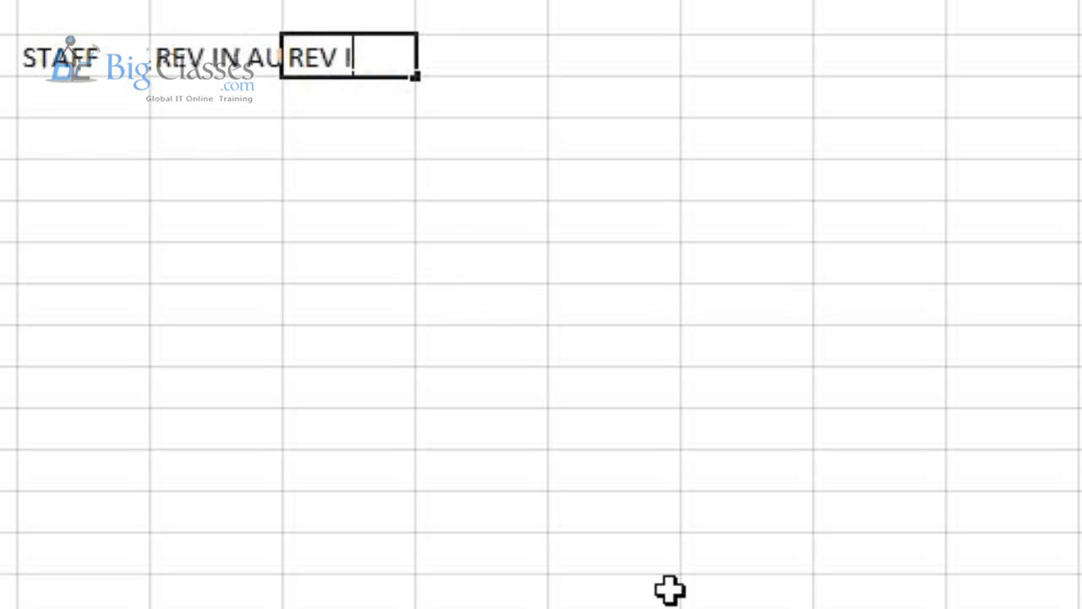
key(Return)
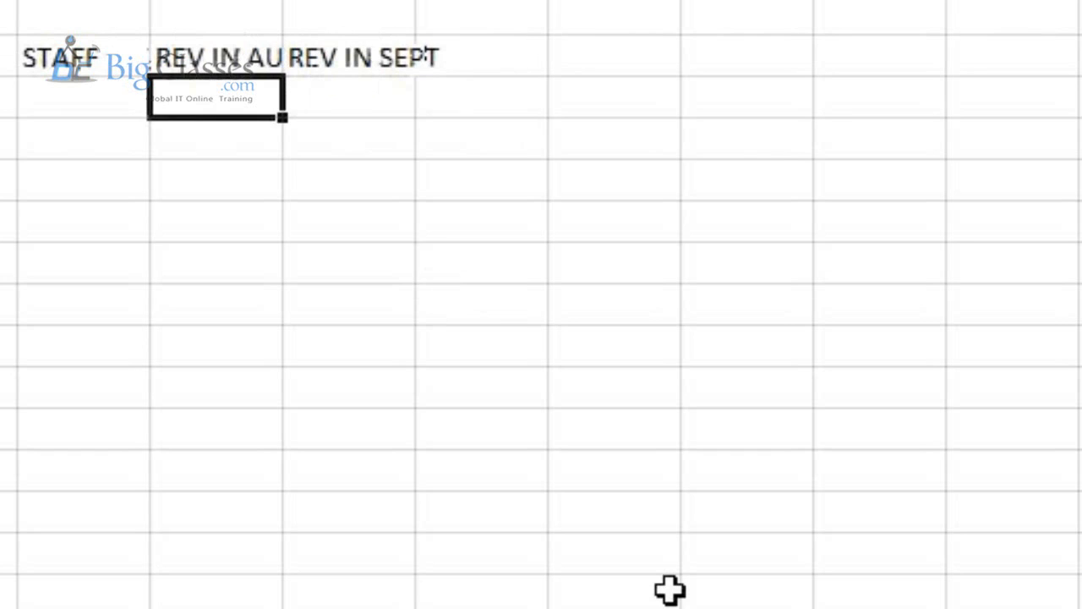
key(Up)
key(Right)
text(DIFF)
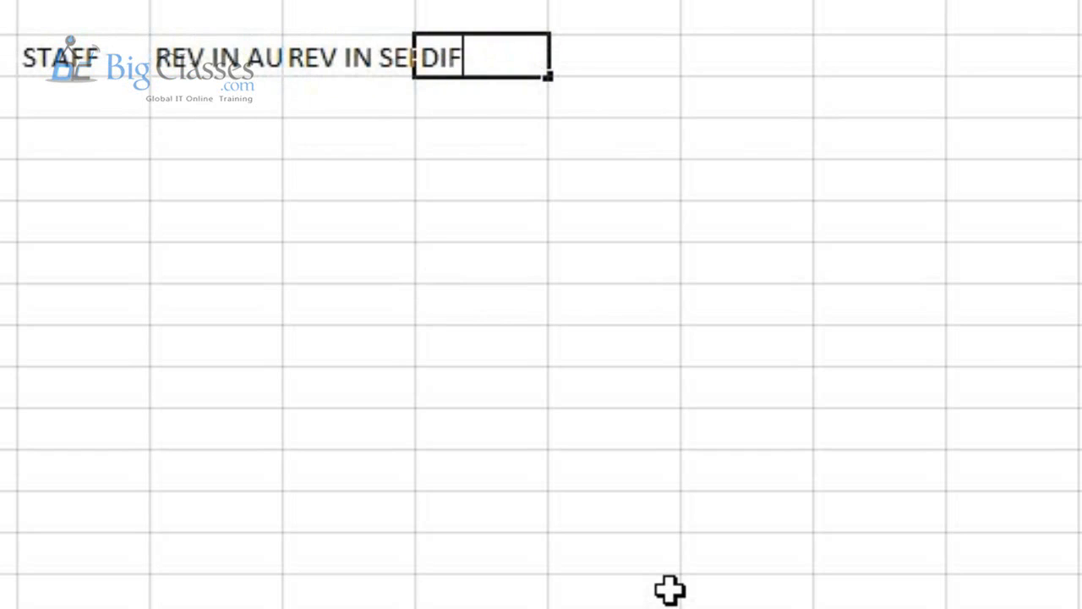
Step: Fill in the row for staff A with 200000 for August, 22000 for September and 20000 as the difference
key(Left)
key(Left)
key(Down)
key(Left)
text(A)
key(Right)
text(20)
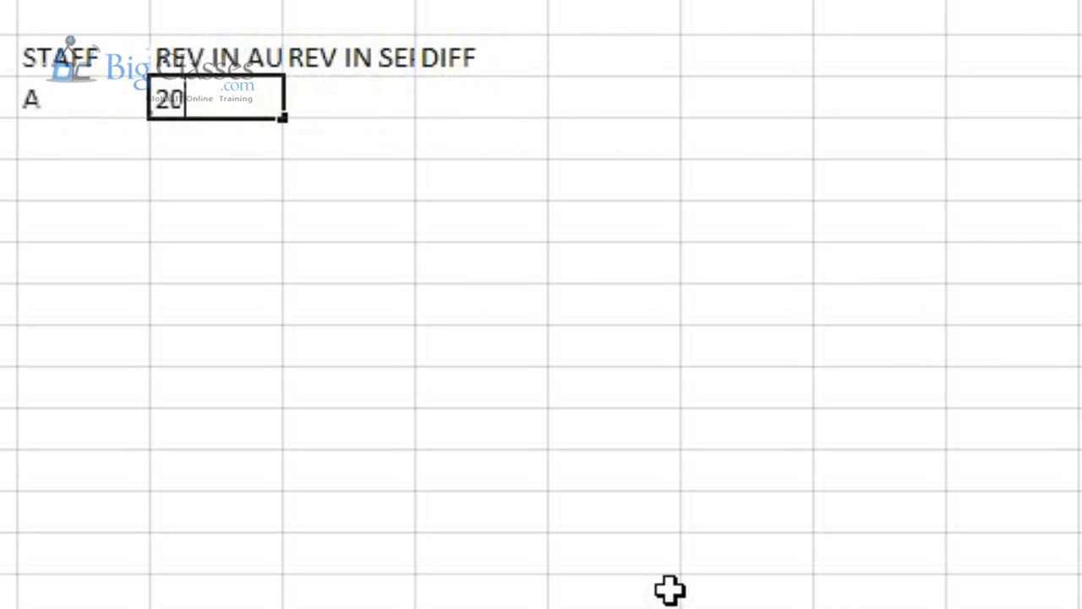
text(0000)
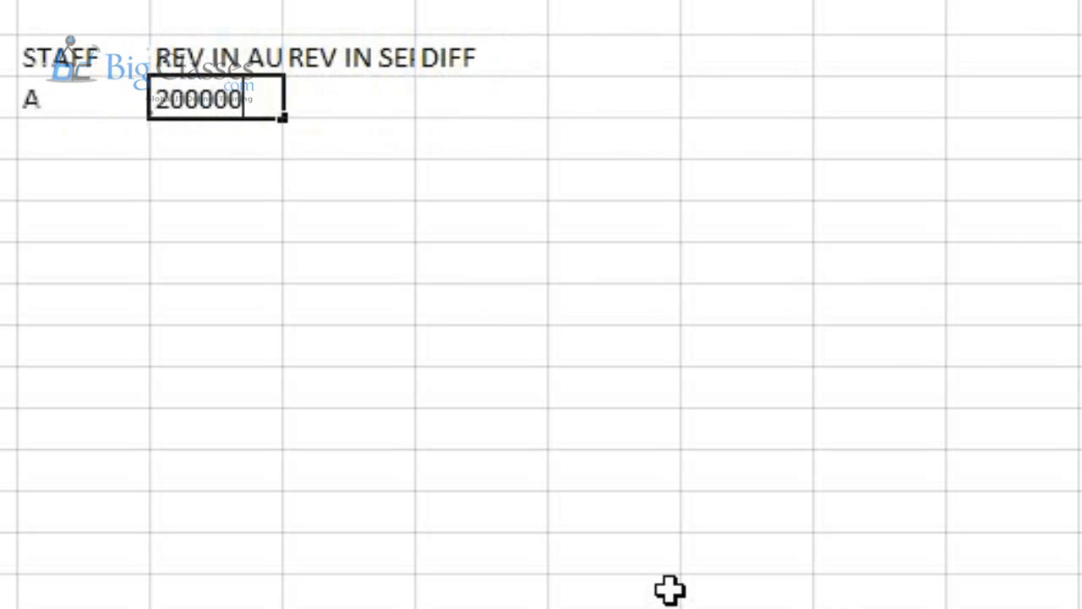
key(Right)
text(22000)
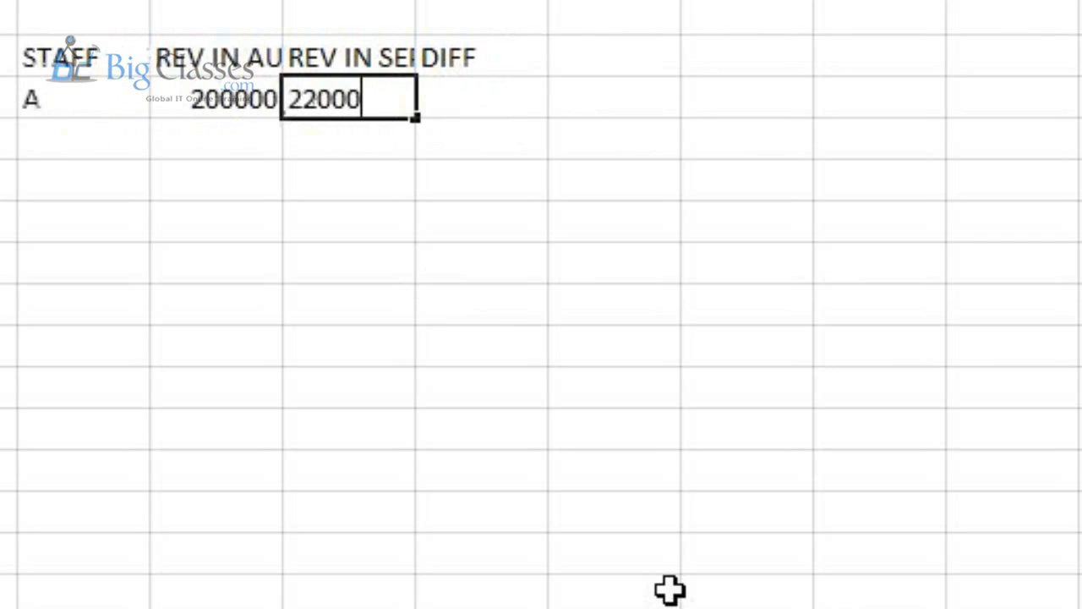
key(Right)
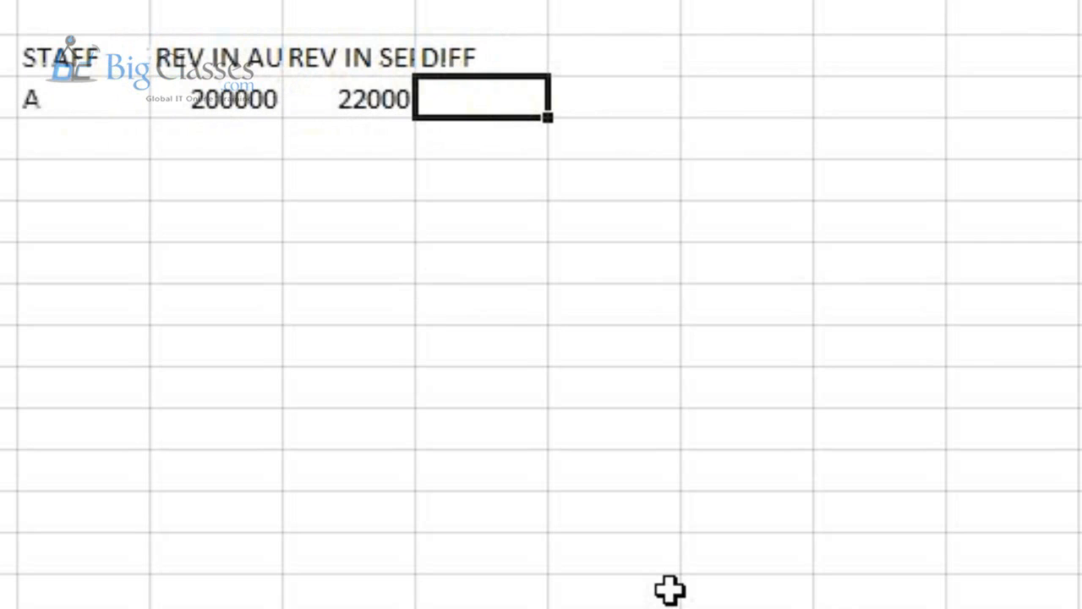
text(20000)
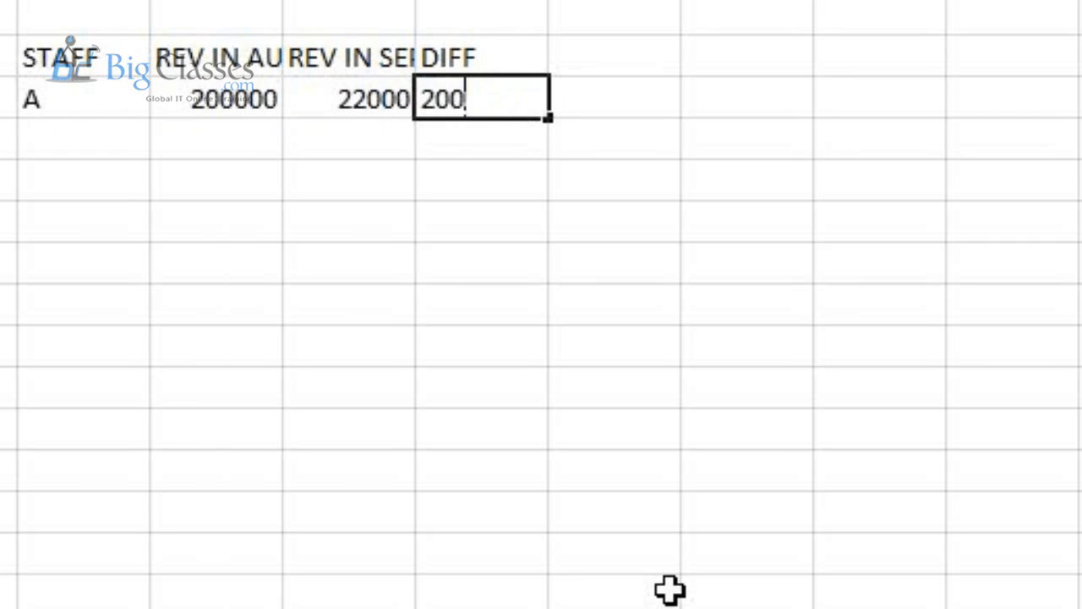
Step: Fill in the row for staff B with 200000 for August, 180000 for September and -20000 as the difference
key(Left)
key(Down)
key(Left)
key(Left)
text(B)
key(Right)
text(20)
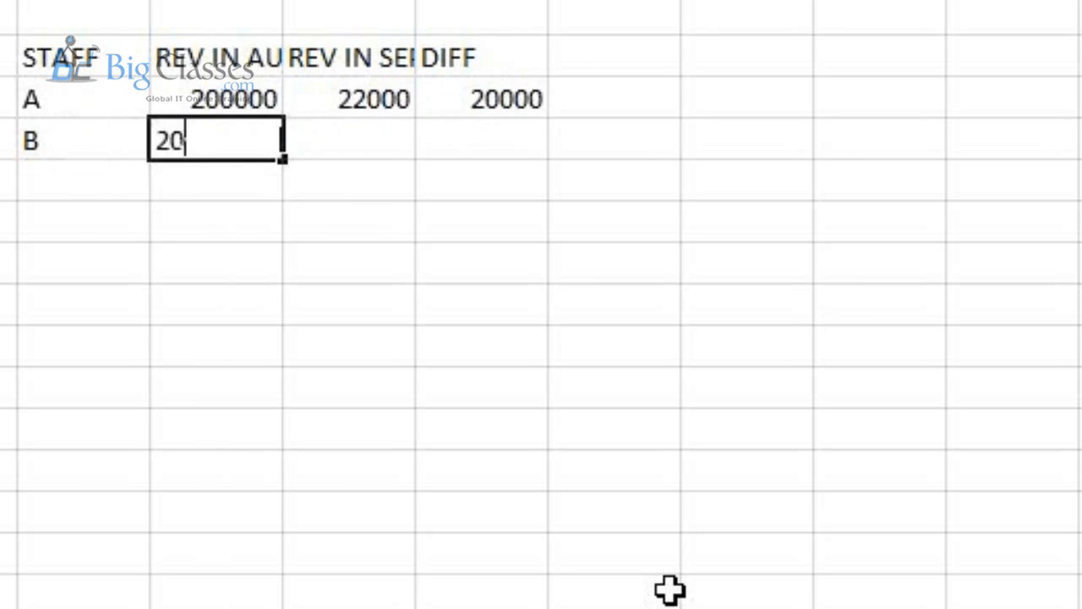
text(0000)
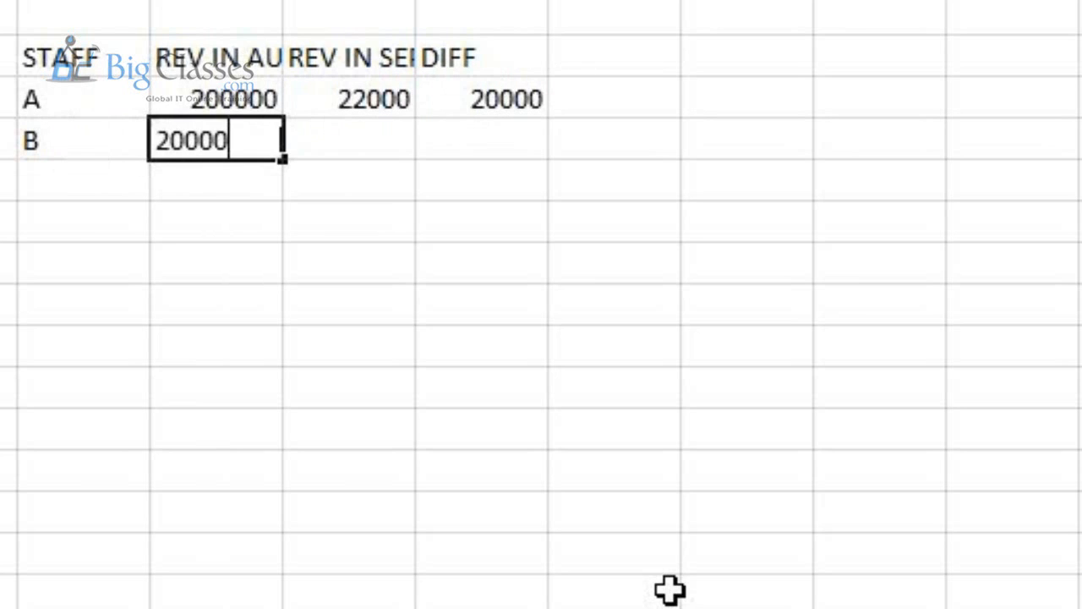
key(Right)
text(180000)
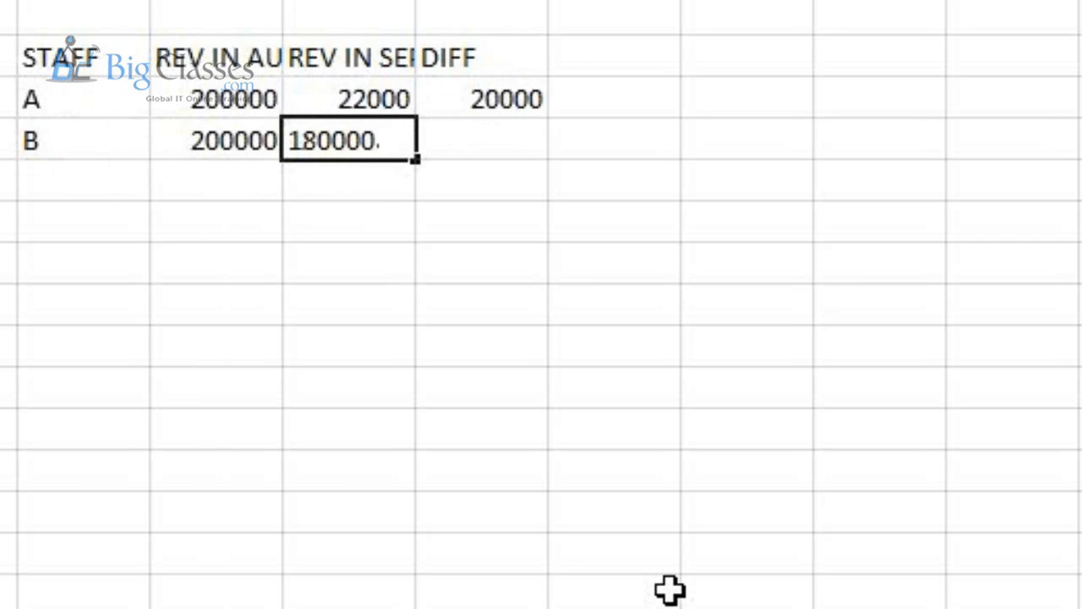
key(Right)
text(-)
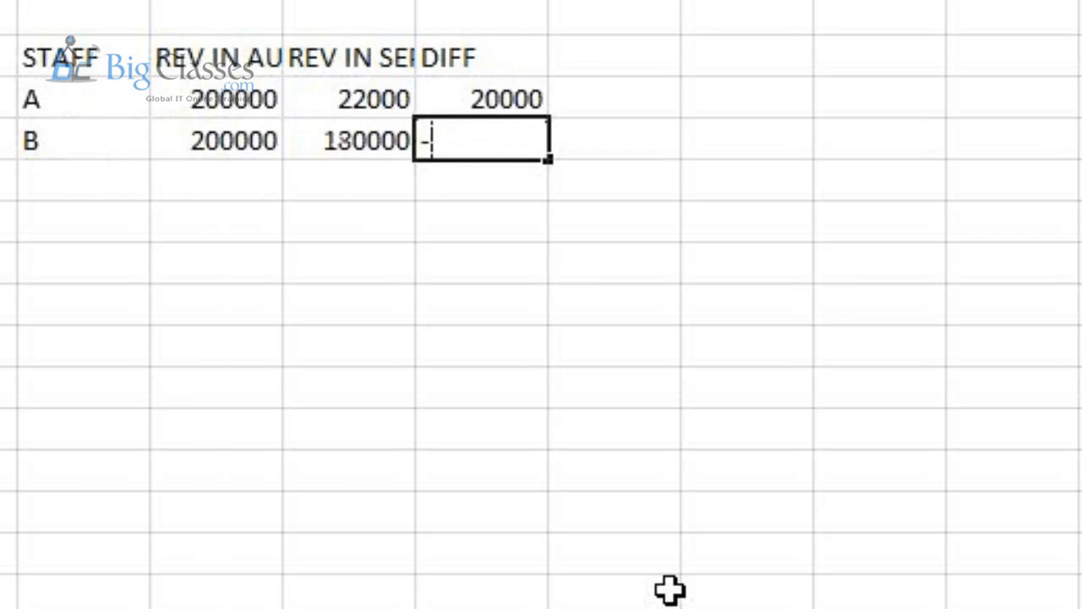
text(20000)
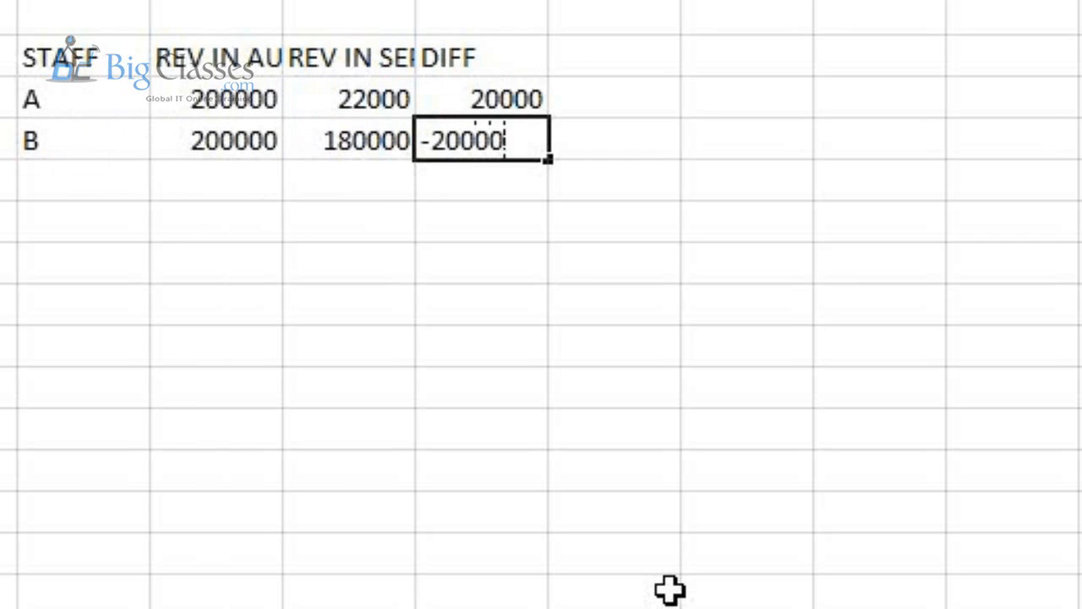
Step: Correct staff A's September revenue to 220000
key(Up)
key(Left)
key(F2)
text(0)
key(Return)
Step: Fill in the row for staff C with 200000 for August, 250000 for September and 50000 as the difference
key(Down)
key(Left)
key(Left)
text(C)
key(Tab)
text(200)
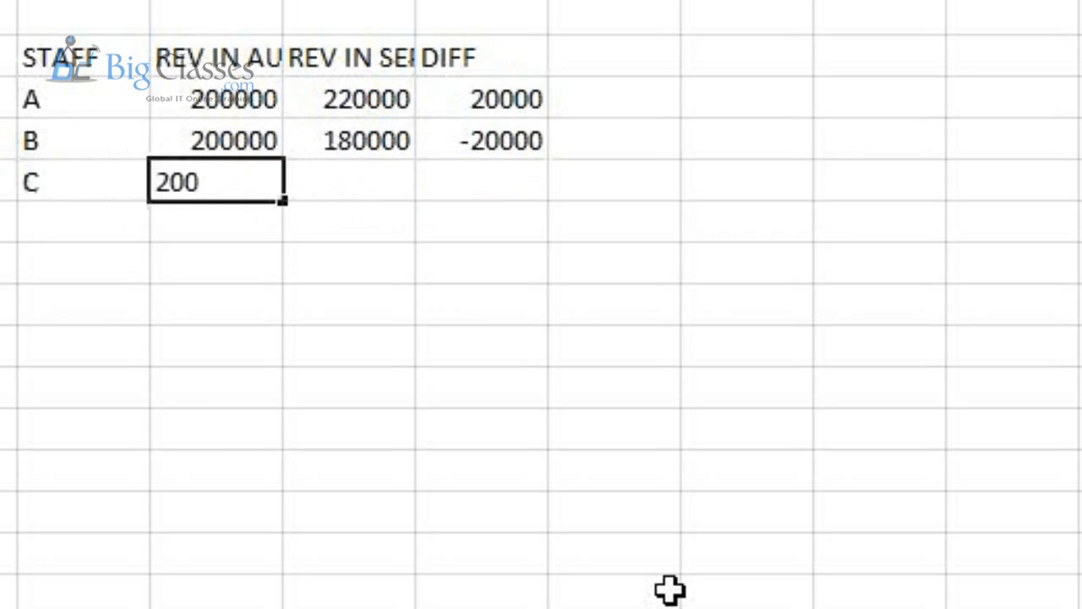
text(000)
key(Tab)
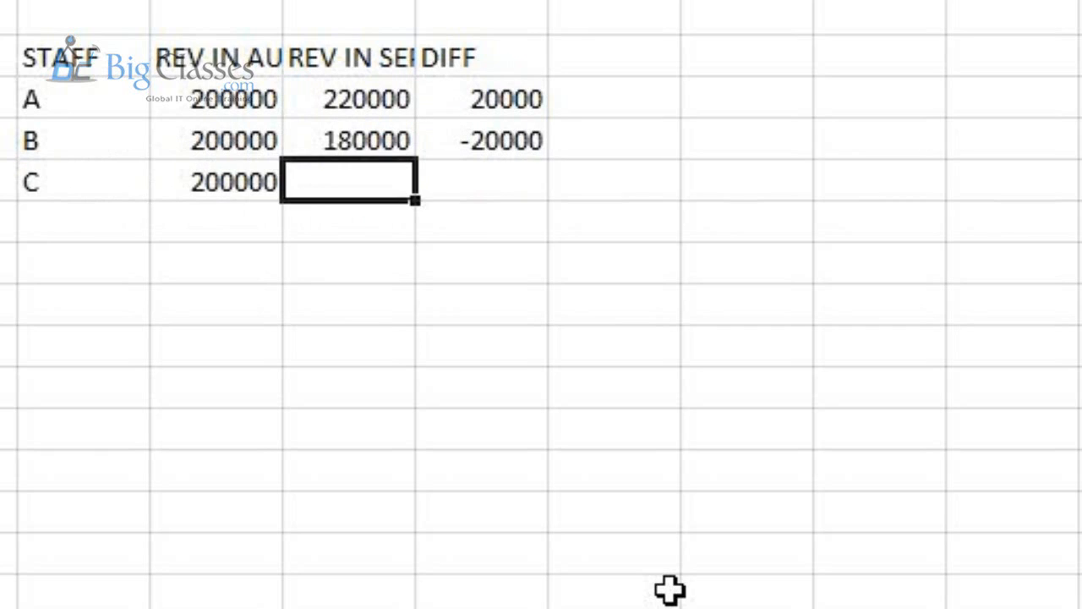
text(250000)
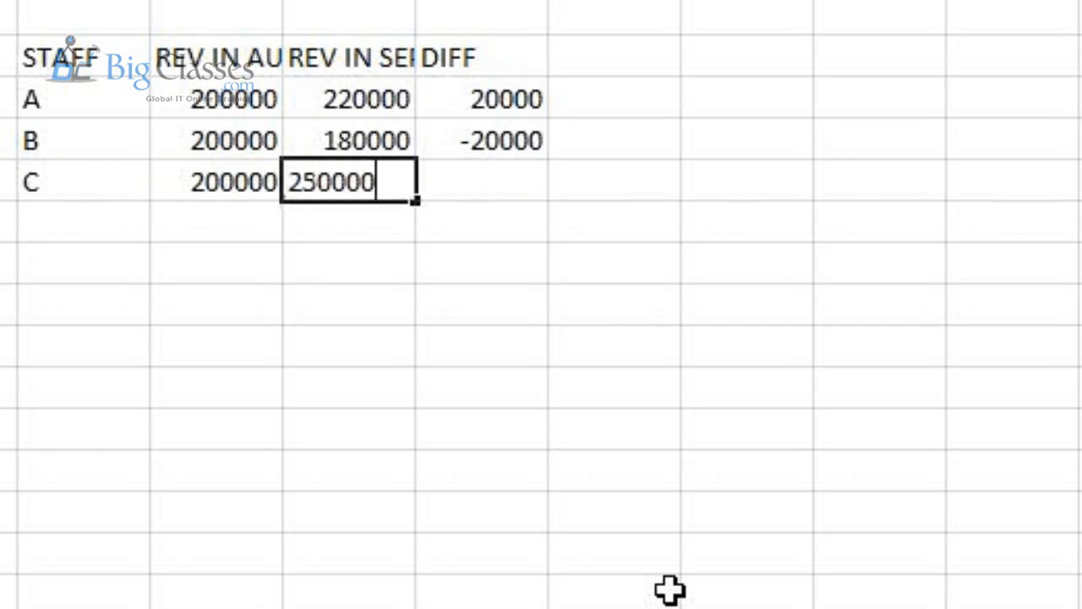
key(Tab)
text(500)
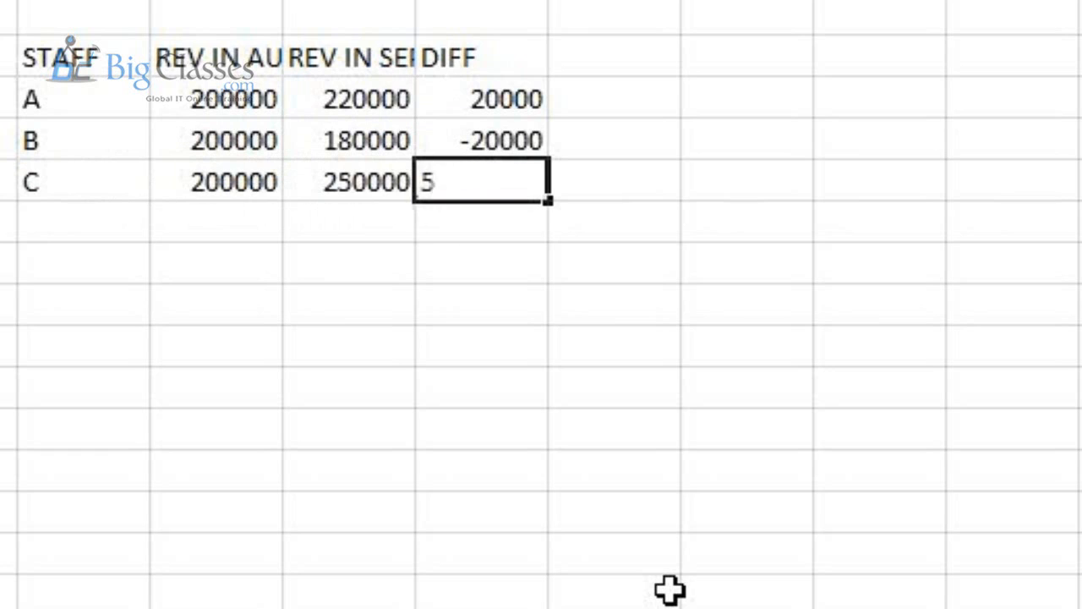
text(0)
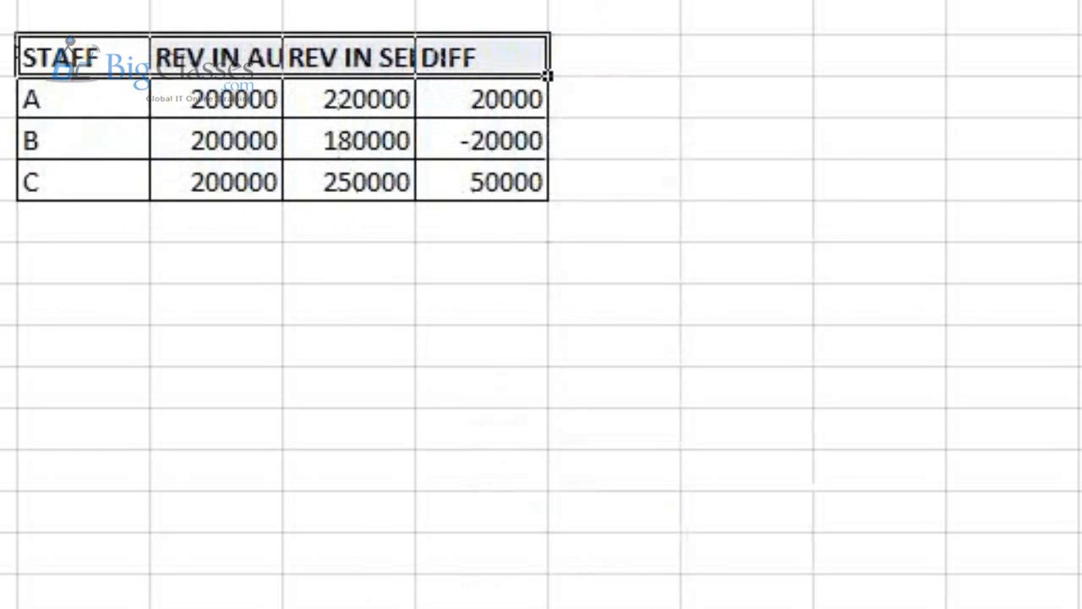
Step: Autofit the REV IN AUG, REV IN SEPT and DIFF columns to their contents
double_click(282, 1)
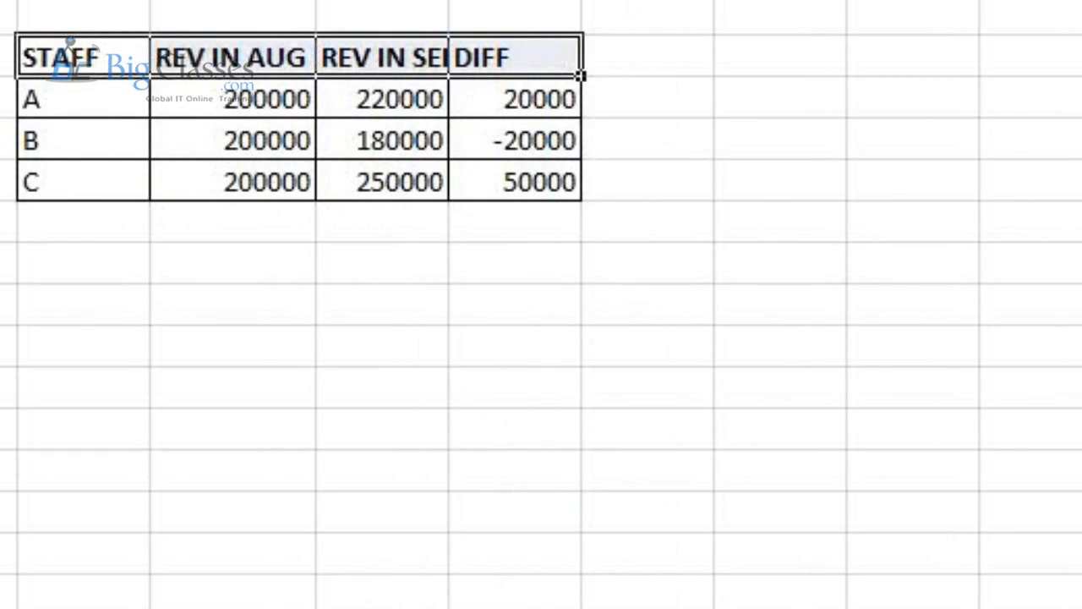
double_click(448, 2)
double_click(615, 1)
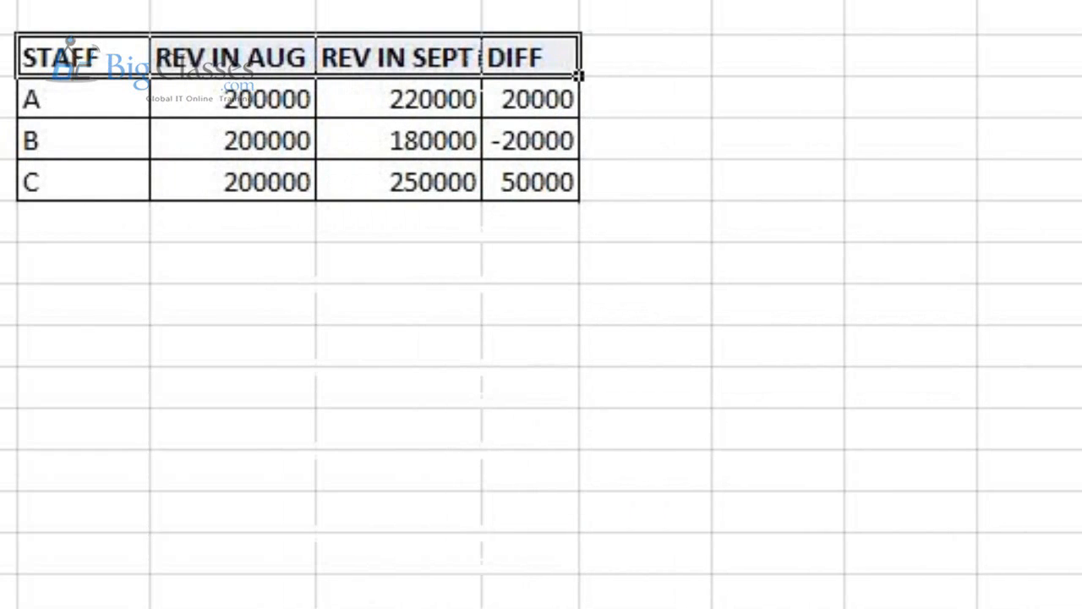
click(321, 233)
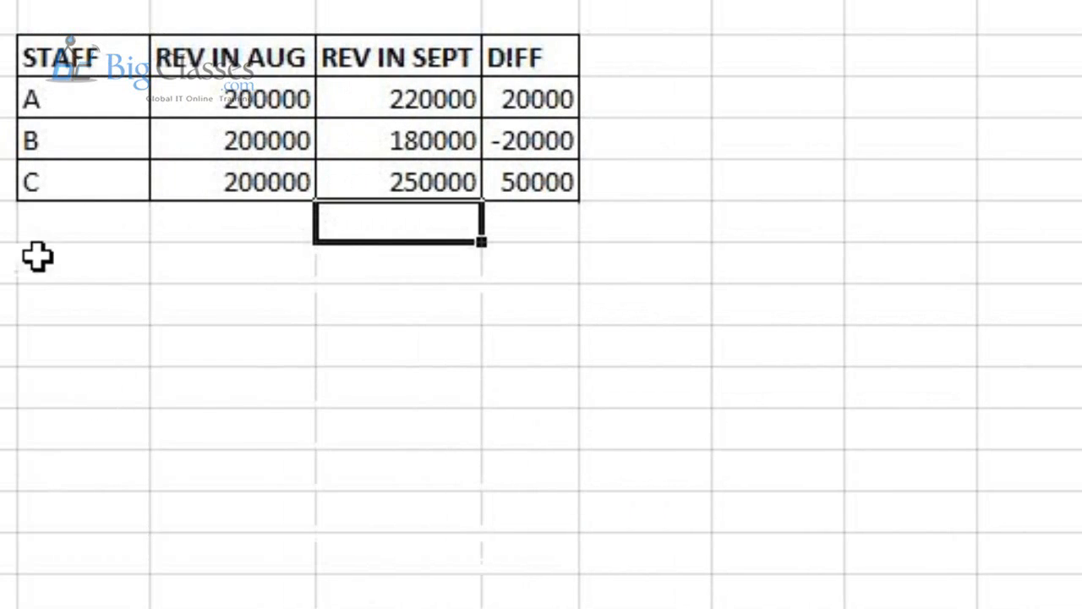
Step: Compare the revenue differences of staff A, B and C row by row, ending on staff B's whole row
click(80, 105)
click(507, 106)
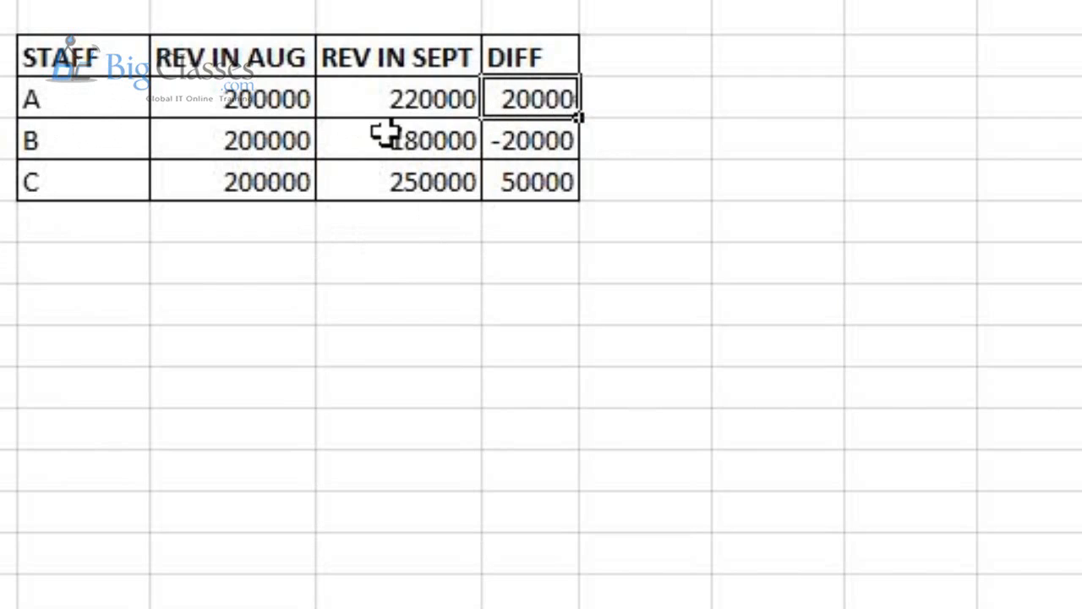
click(96, 147)
click(534, 146)
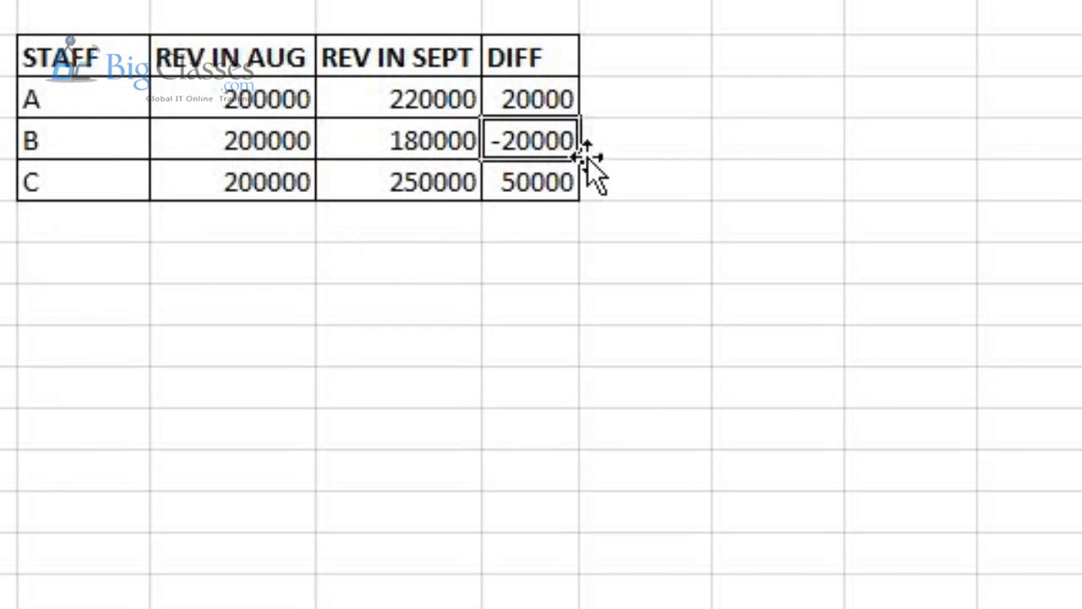
click(105, 187)
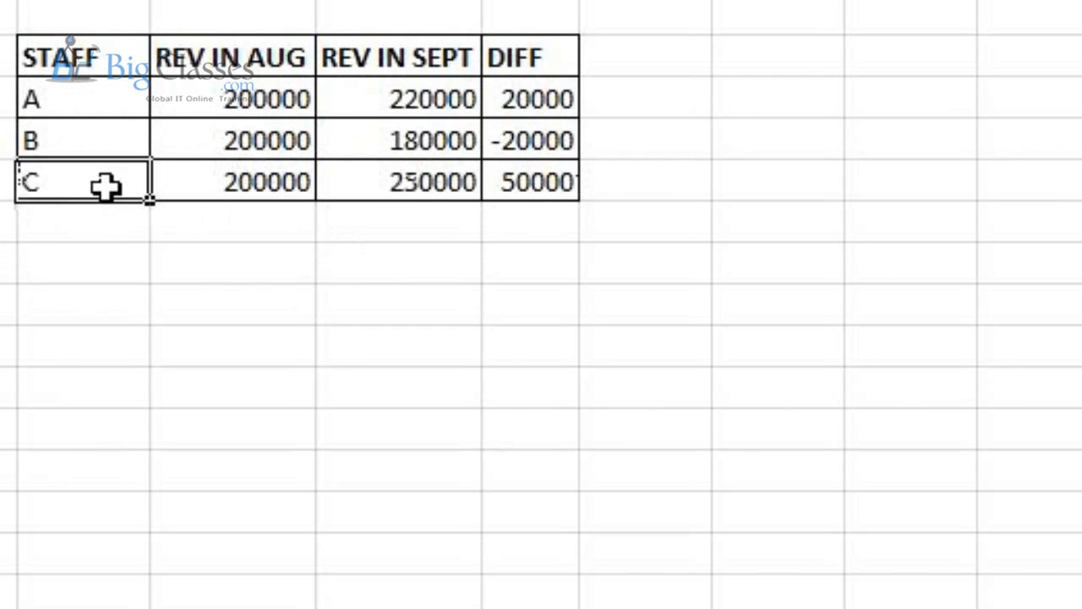
click(533, 188)
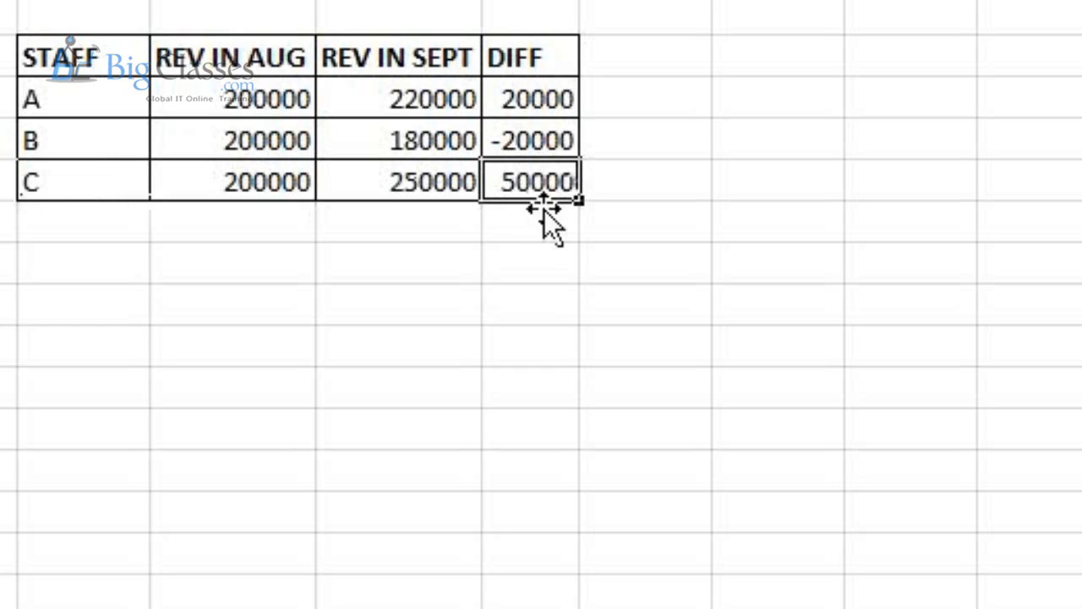
click(548, 106)
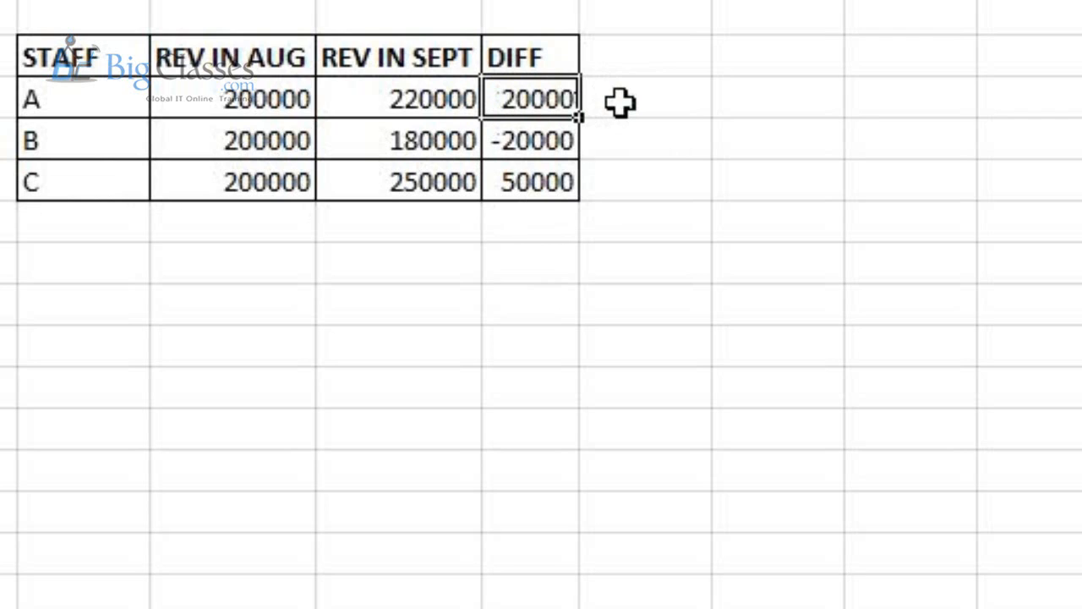
click(48, 144)
drag(108, 144, 502, 139)
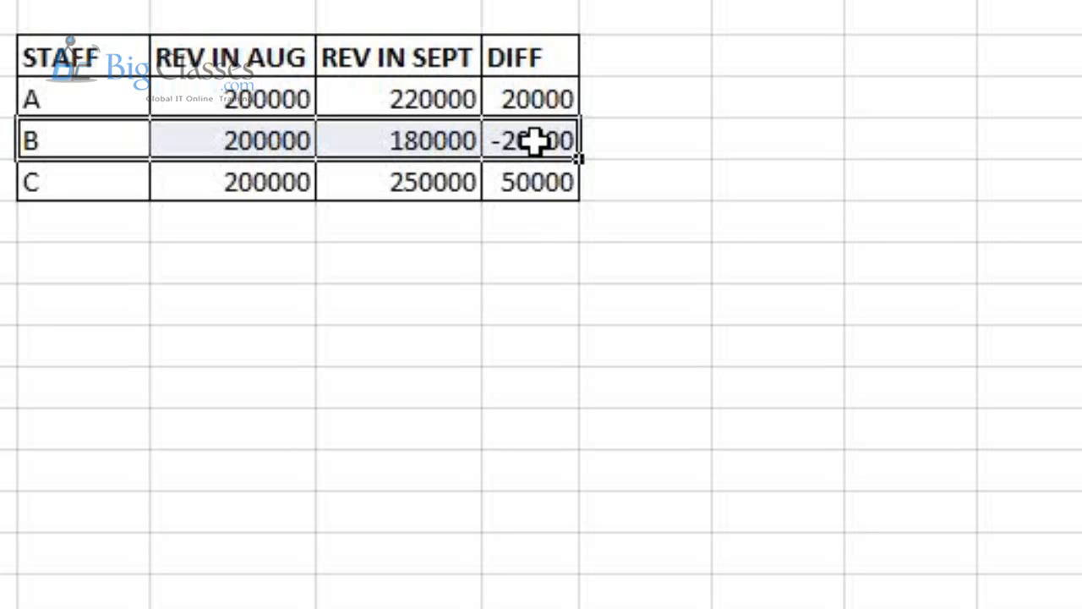
Step: Repeat the staff entries A, B, C down the STAFF column to twenty rows and mark individual rows in the extended list
drag(105, 85, 152, 608)
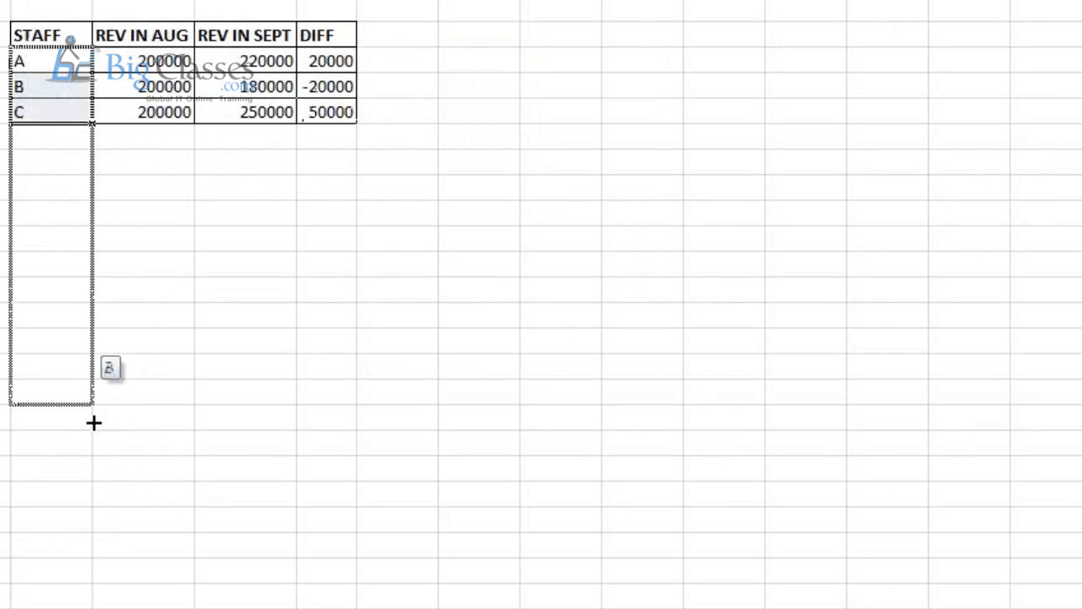
drag(93, 423, 94, 558)
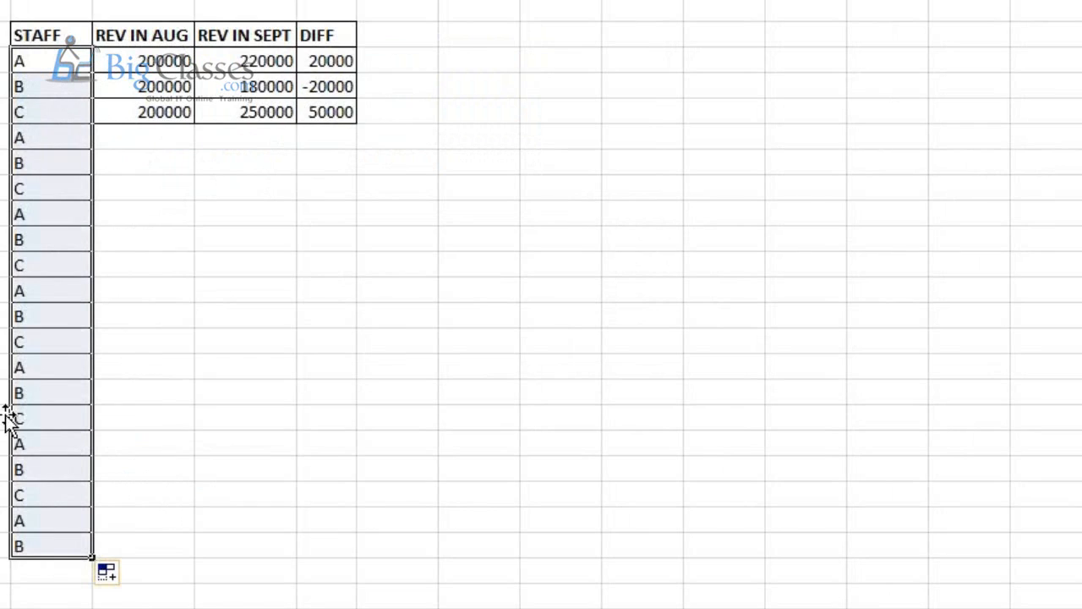
click(1, 86)
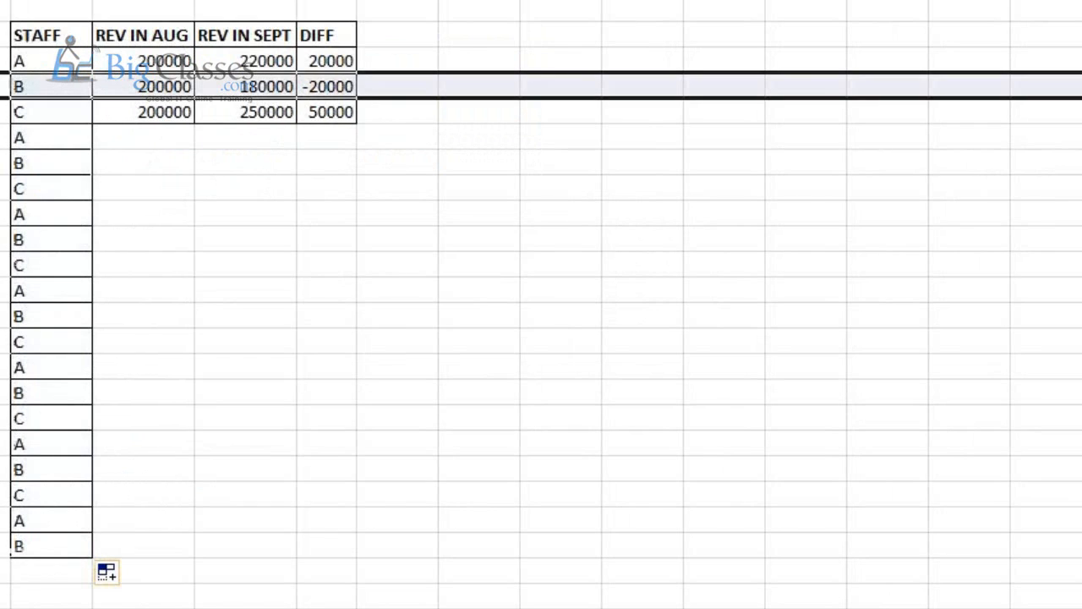
click(2, 189)
click(2, 316)
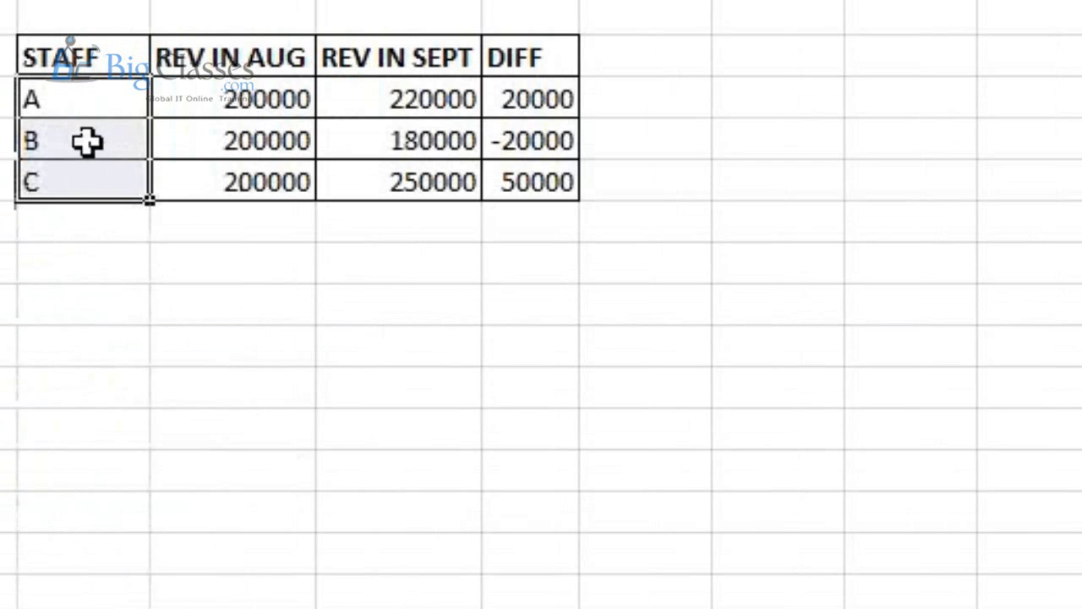
Step: Format the text of staff B's entire table row in red
drag(87, 140, 499, 141)
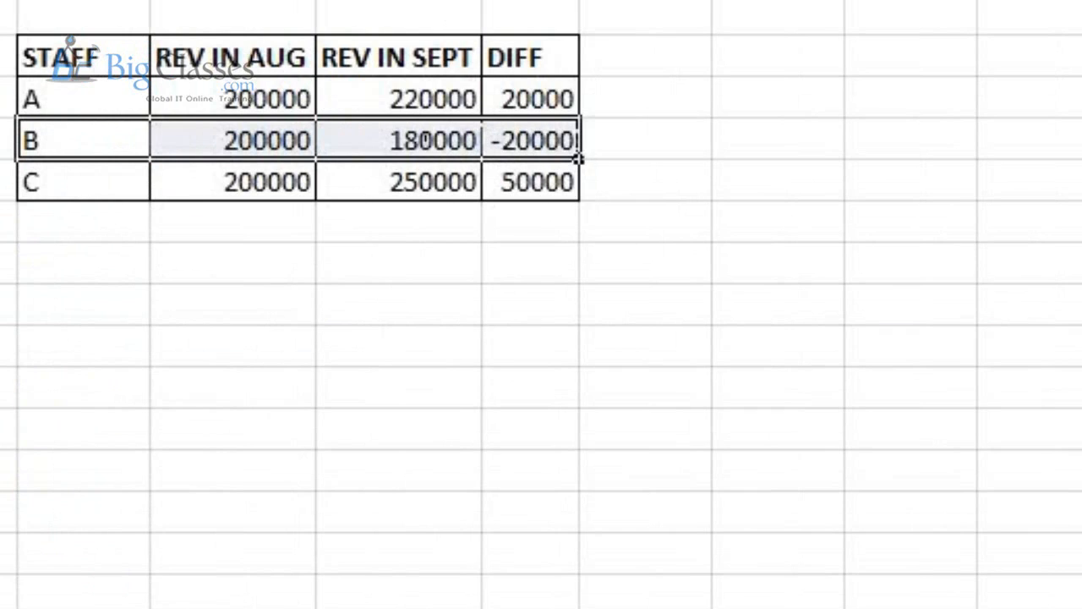
click(254, 127)
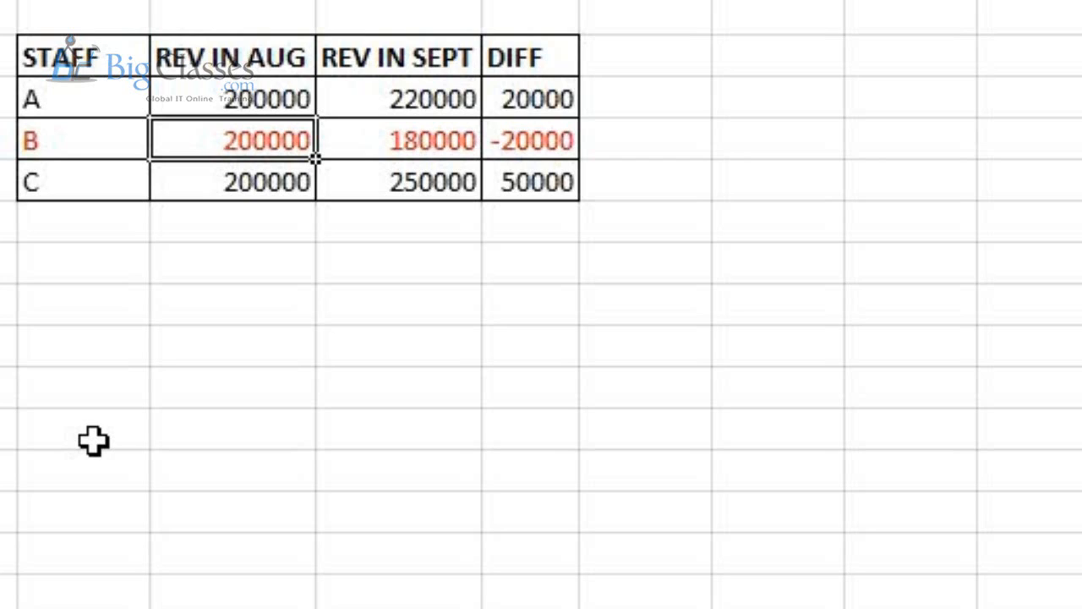
click(89, 469)
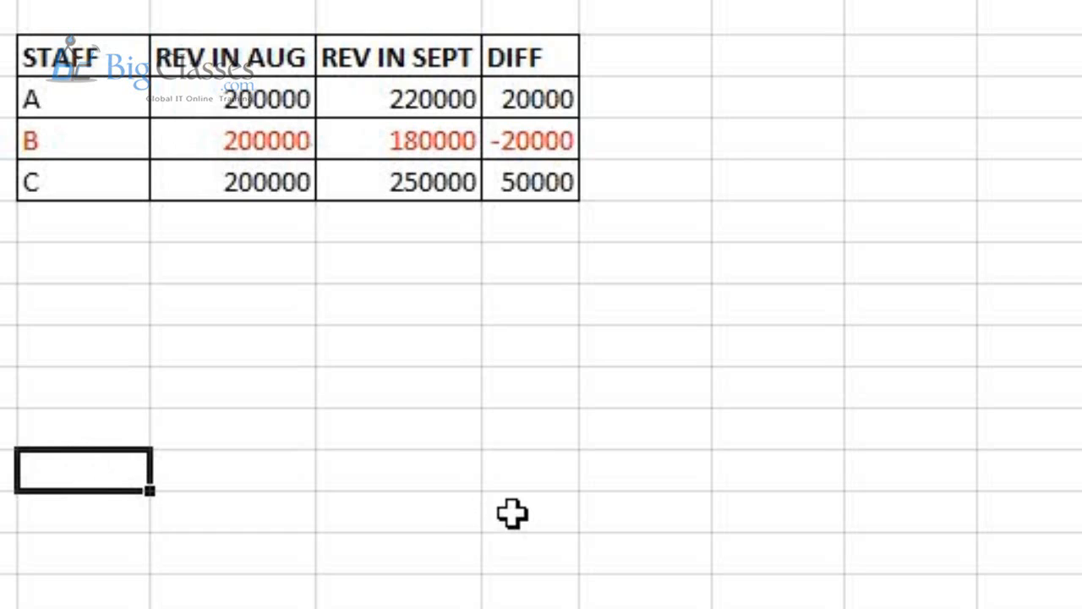
Step: Enter the row labels X, Y and Z in consecutive cells of the STAFF column, several rows below the table
text(x)
key(Return)
text(Y)
key(Return)
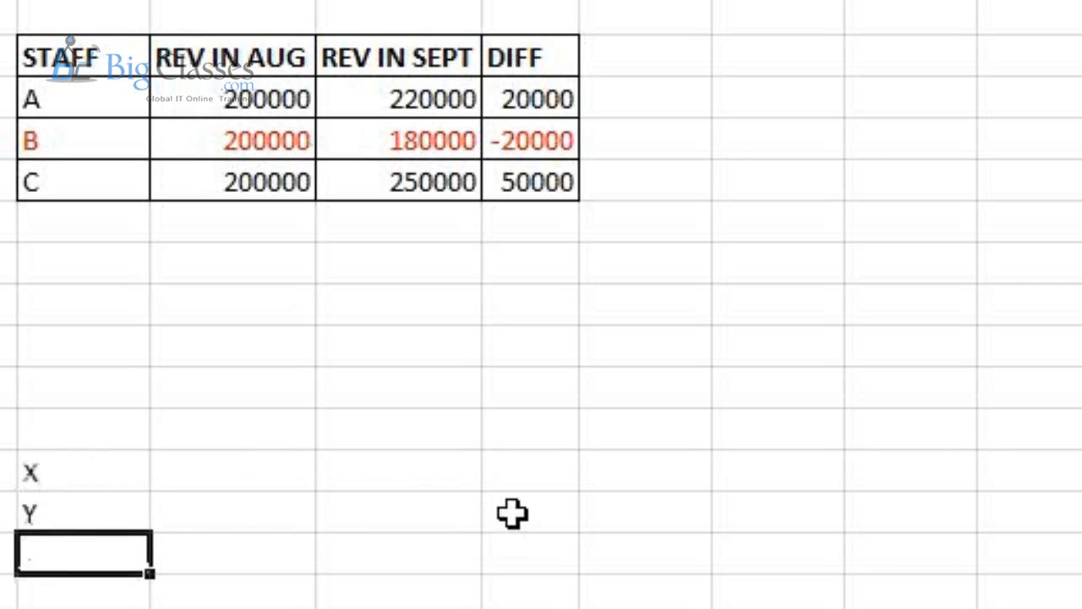
text(Z)
Step: Add the column headings PRICE, SERV and DURATION in the row above the X, Y, Z labels
key(Up)
key(Up)
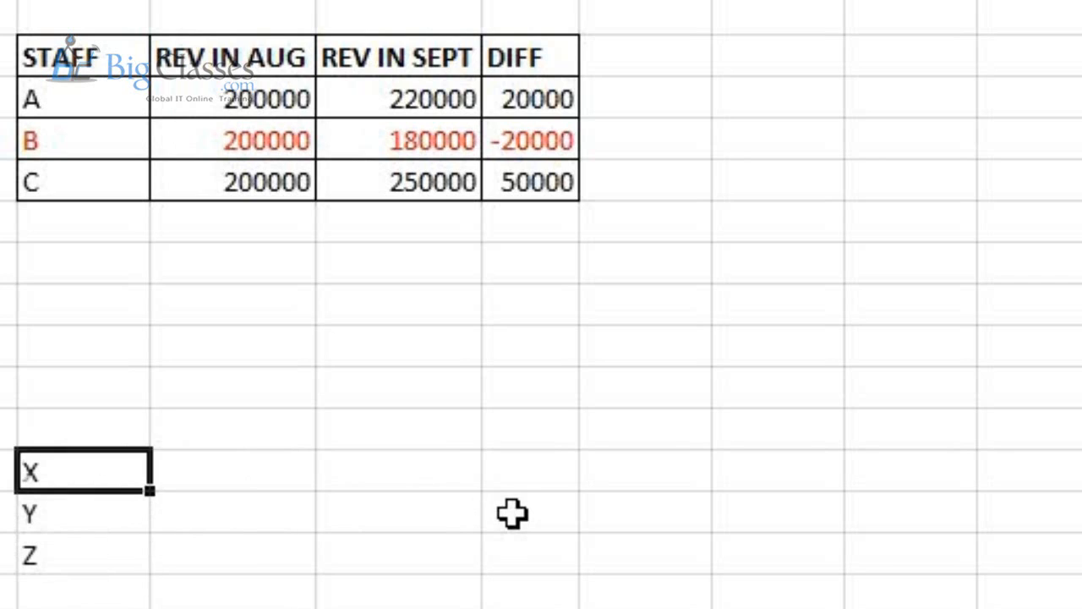
key(Up)
key(Right)
text(PRICE)
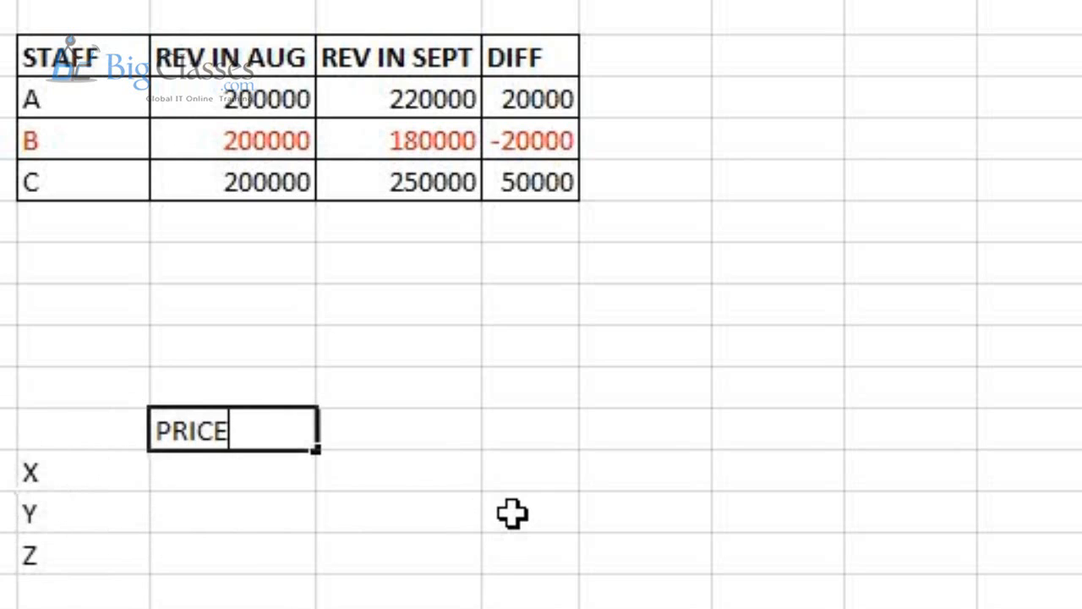
key(Right)
text(SERV D)
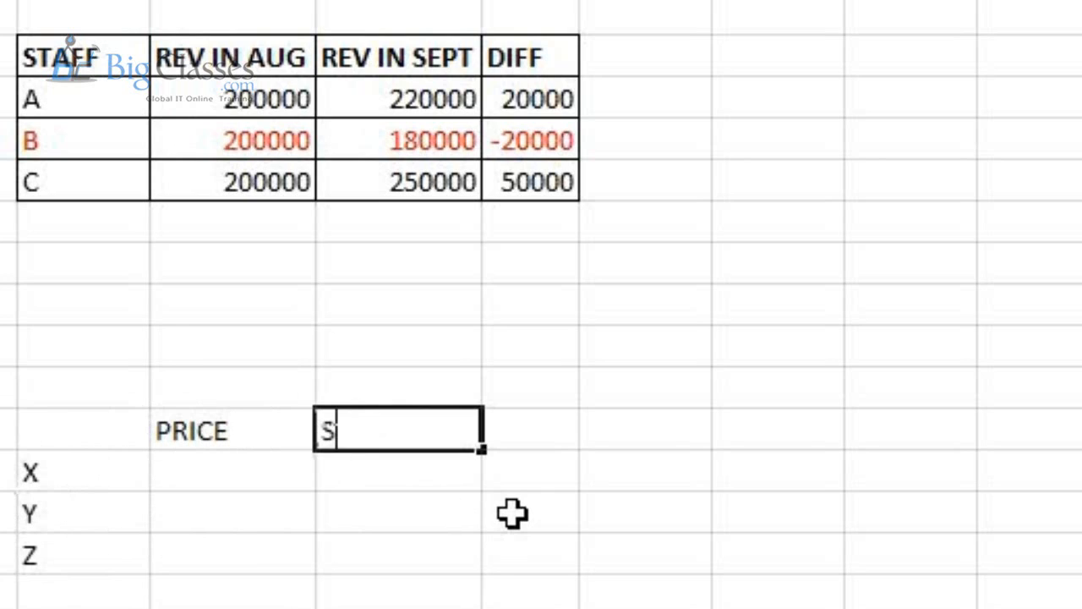
key(BackSpace)
key(BackSpace)
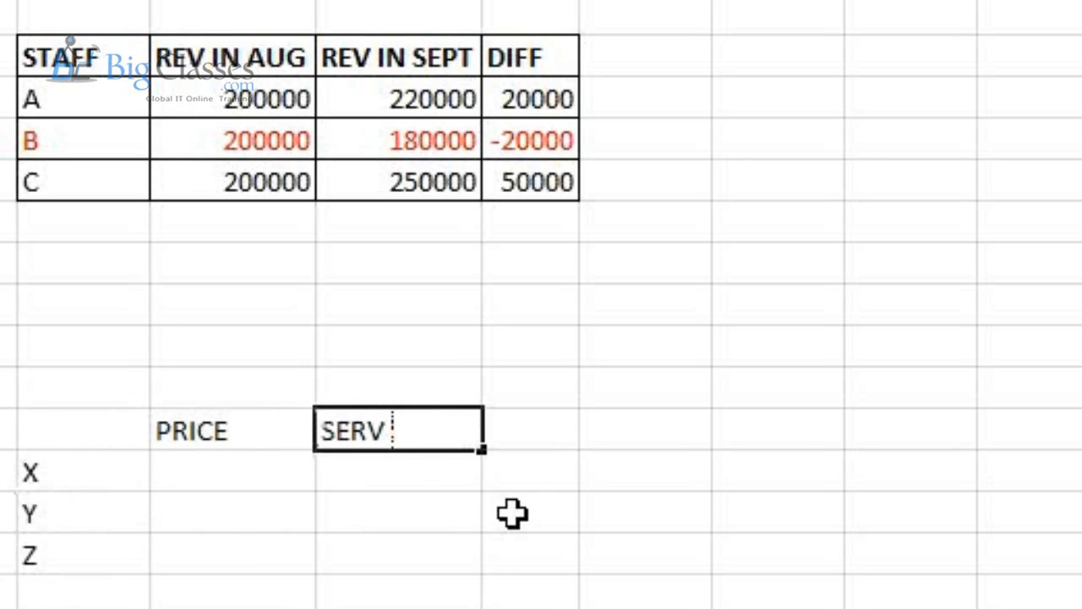
key(Right)
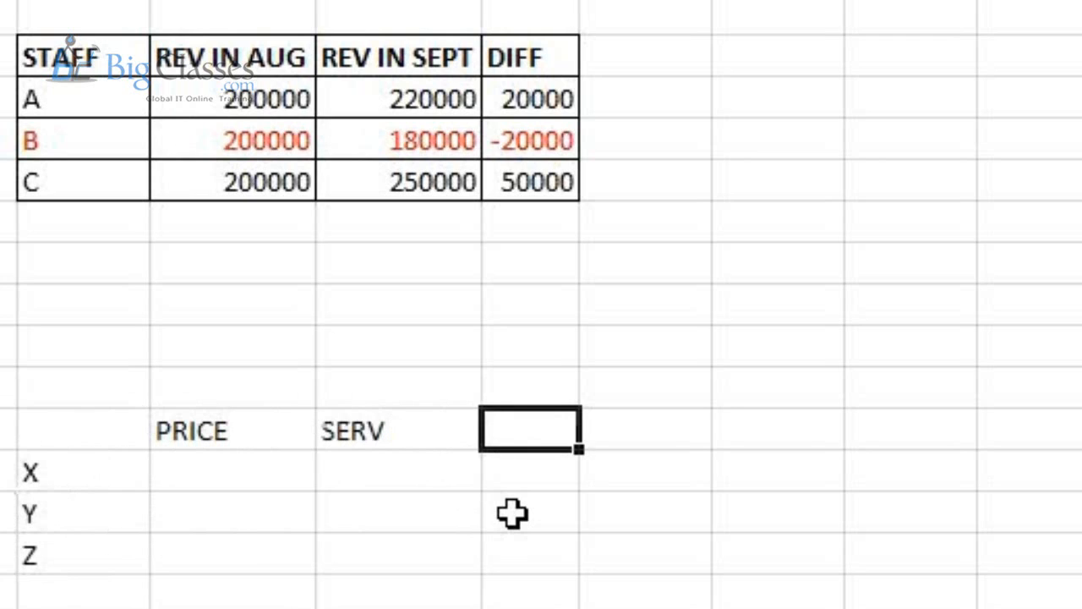
text(DURATION)
key(Return)
Step: Write the rating legend "1 = BEST" and "5 = WORST" in two cells below the PRICE column
key(Down)
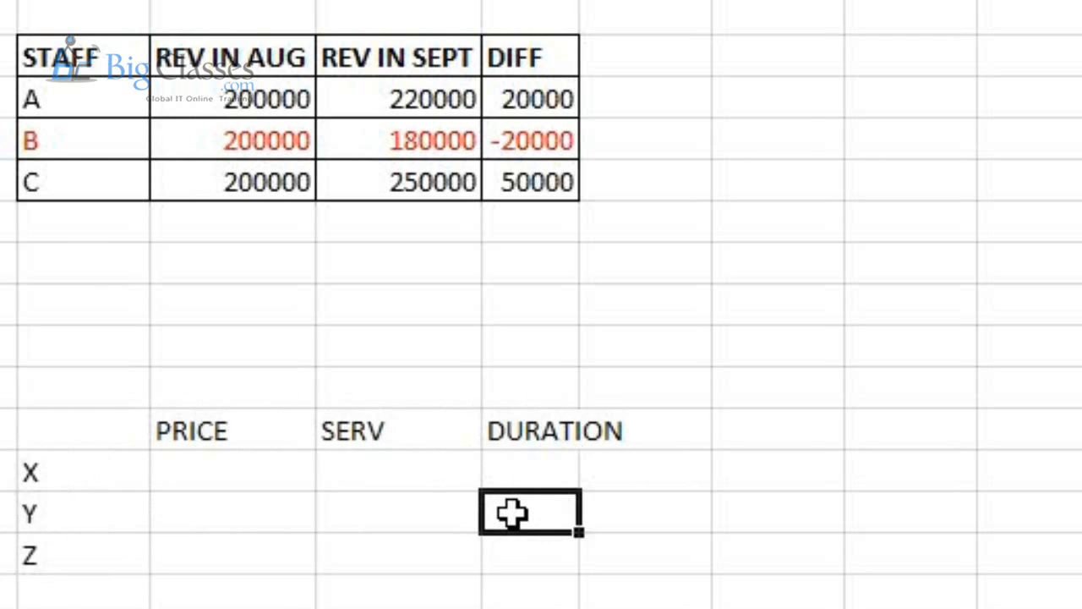
key(Down)
key(Down)
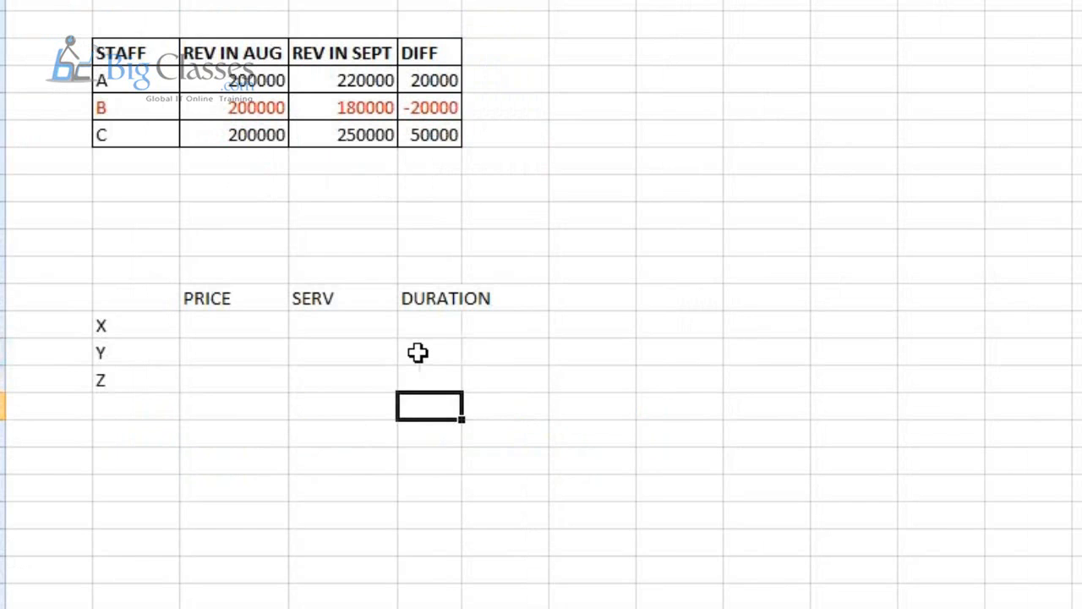
key(Down)
key(Left)
key(Left)
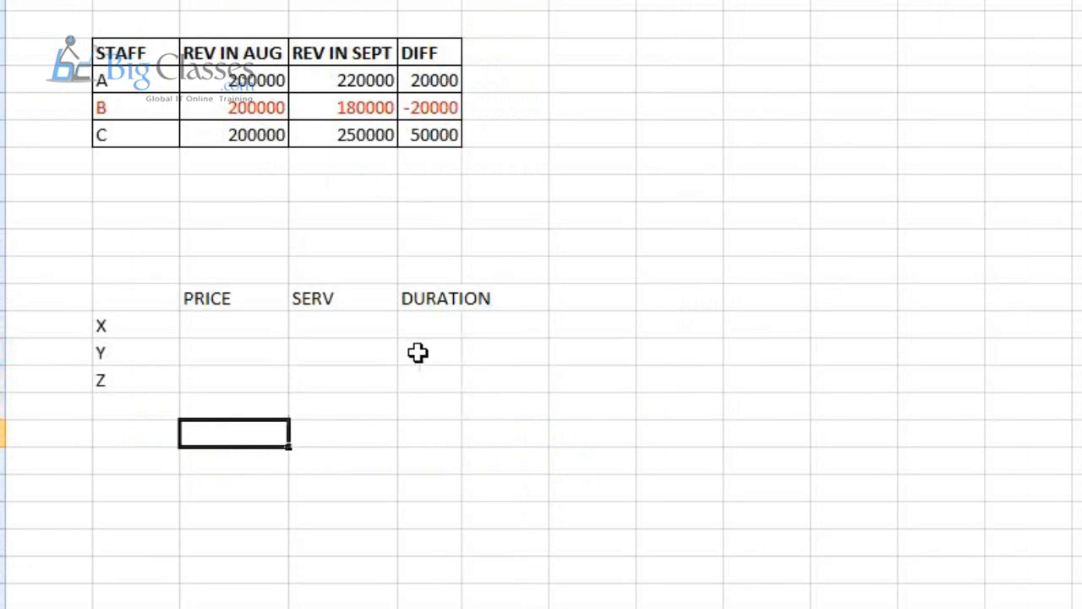
text(1 = )
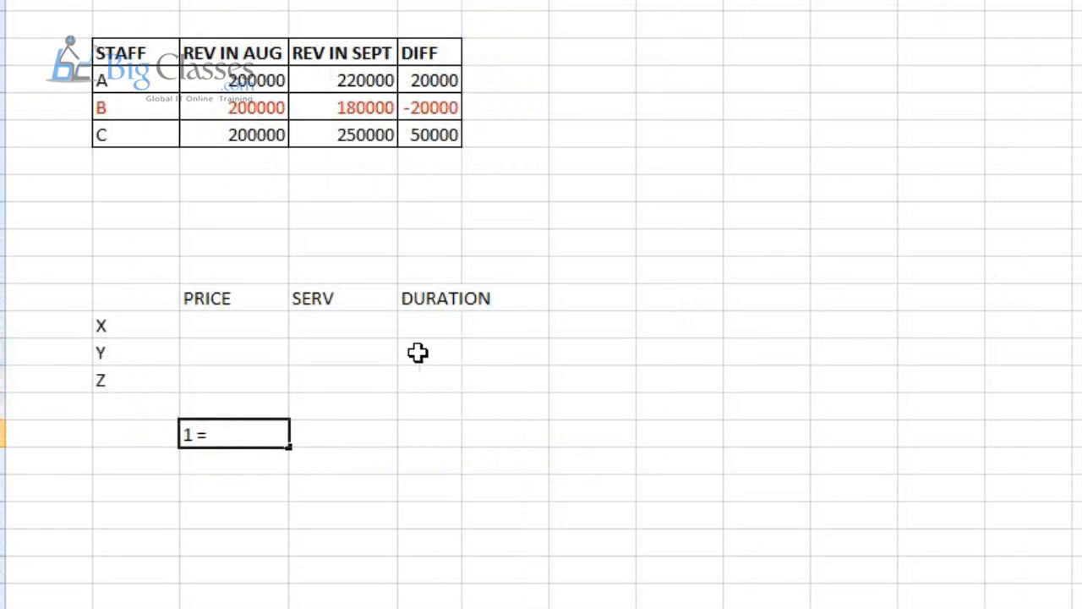
text(BEST)
key(Return)
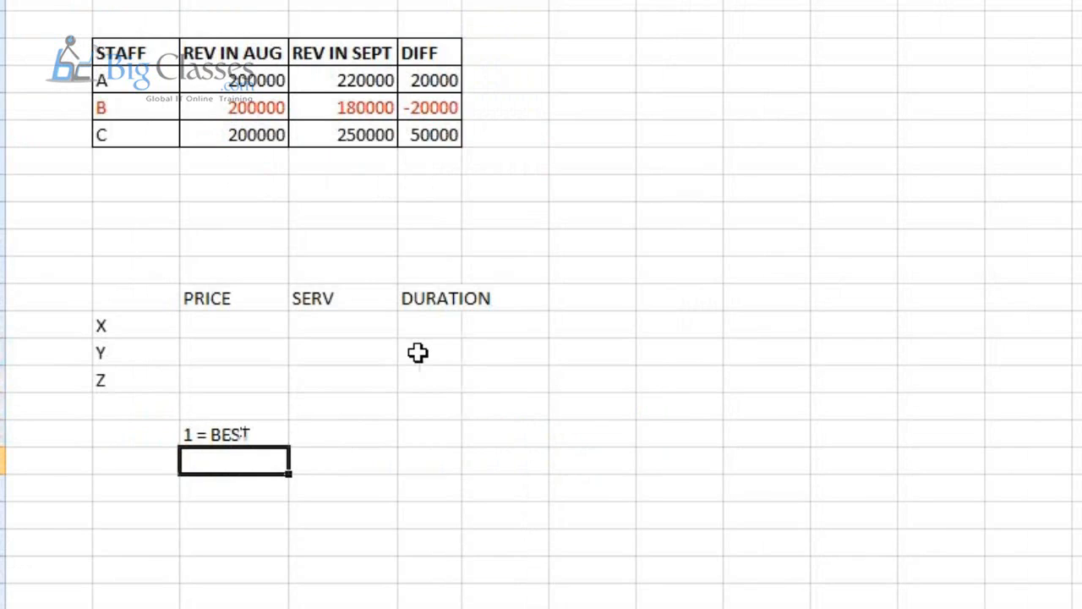
text(5 = )
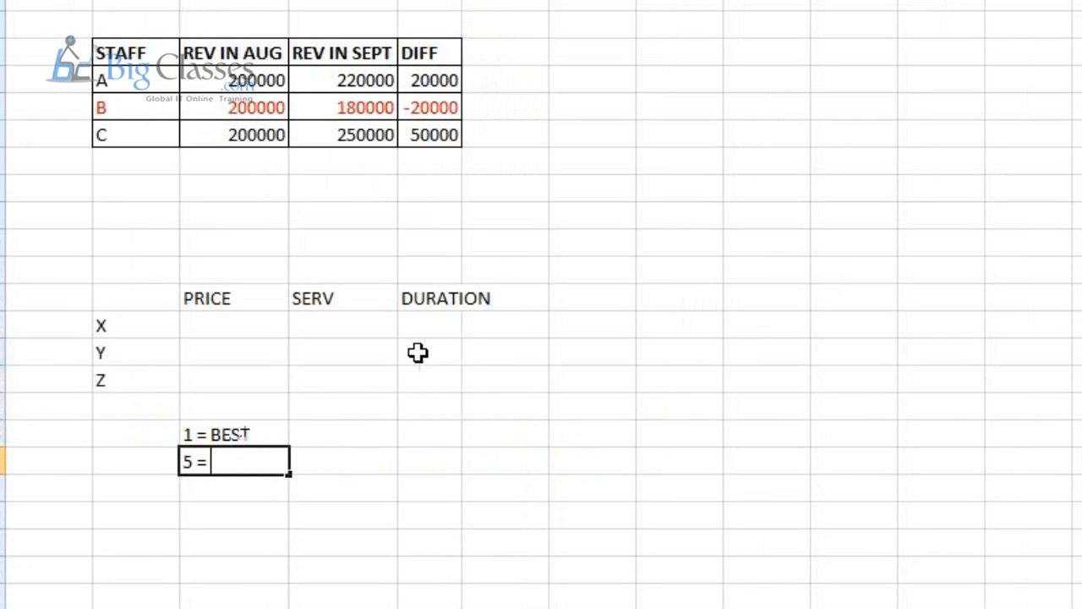
text(WORST)
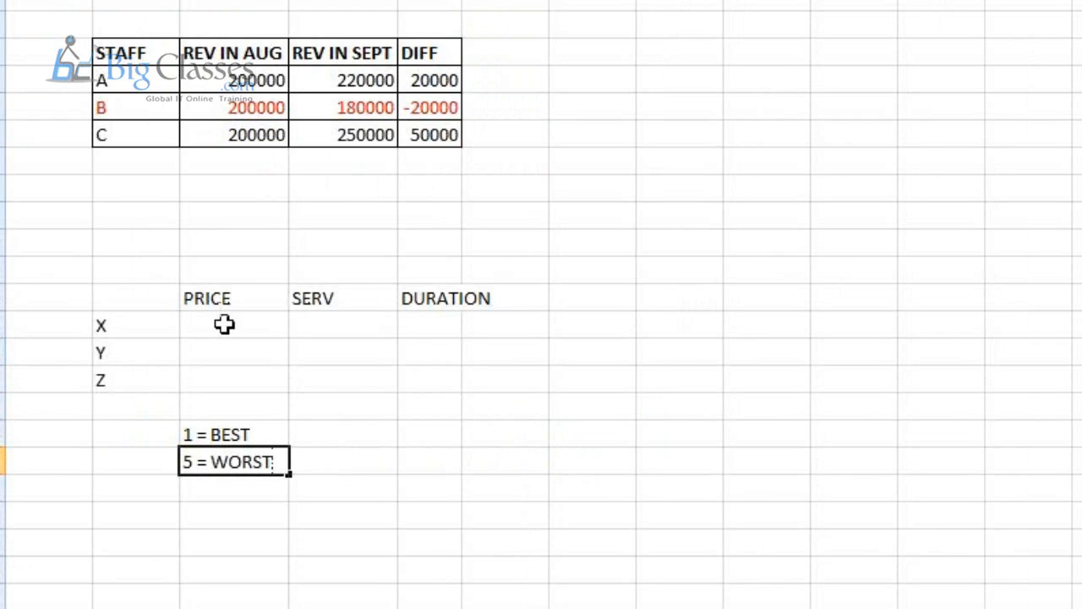
Step: Rate X with 1 for PRICE, 3 for SERV and 5 for DURATION
click(269, 327)
text(1)
click(336, 326)
text(3)
key(Tab)
text(5)
key(Return)
Step: Rate Y with 3 for each of PRICE, SERV and DURATION
key(Left)
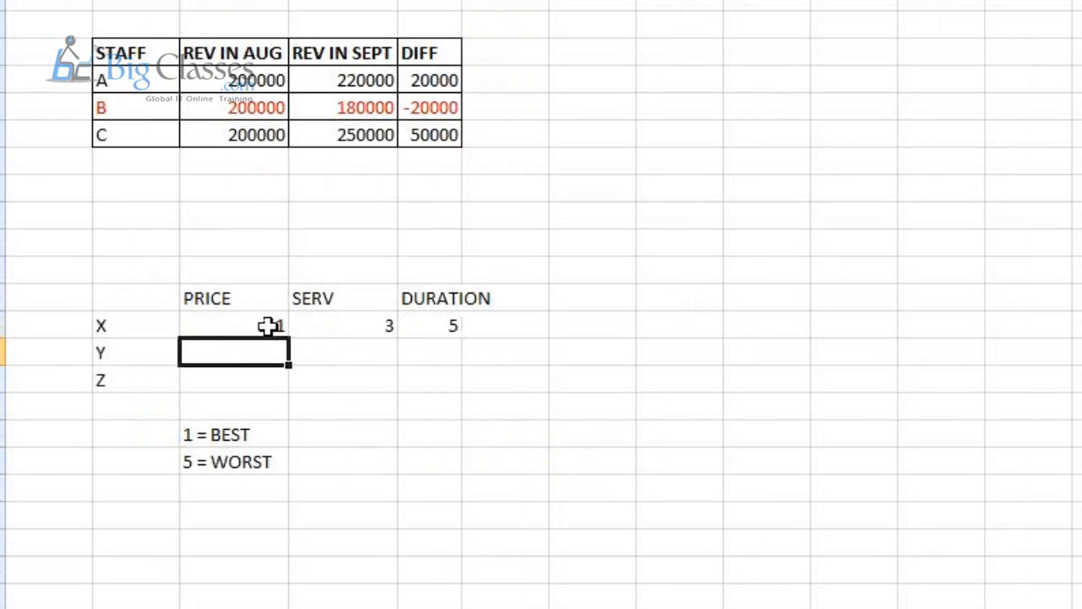
text(3)
key(Tab)
text(3)
key(Tab)
text(3)
Step: Rate Z with 5 for PRICE, 3 for SERV and 1 for DURATION
key(Down)
key(Left)
key(Left)
text(5)
key(Tab)
text(3)
key(Tab)
text(1)
Step: Apply all borders to the X, Y, Z rating table including its heading row, and autofit the DURATION column
drag(144, 272, 387, 358)
click(296, 304)
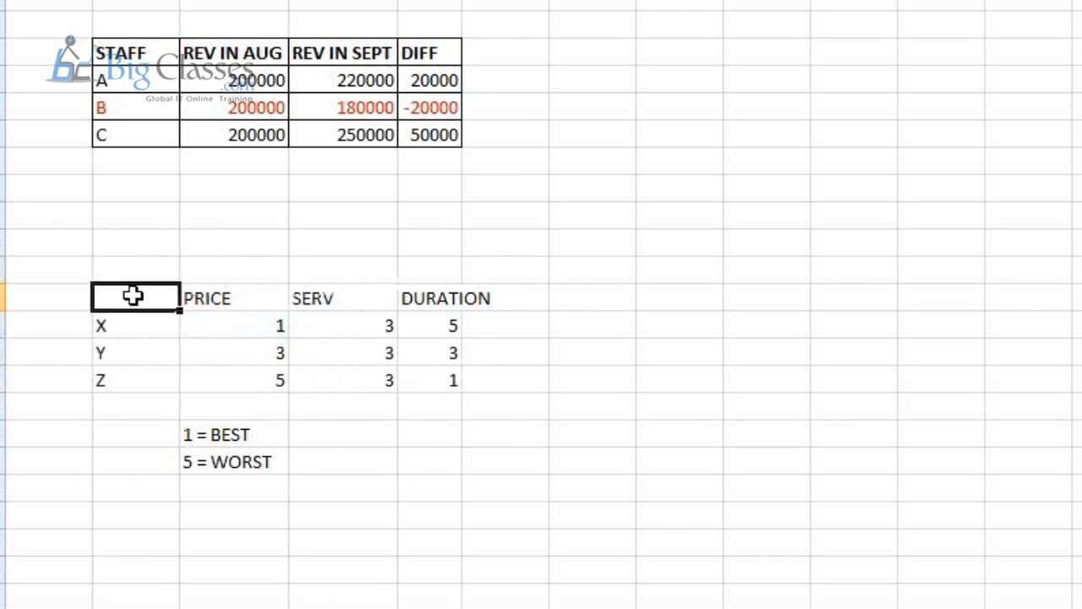
drag(132, 295, 435, 387)
key(alt+h)
key(b)
key(a)
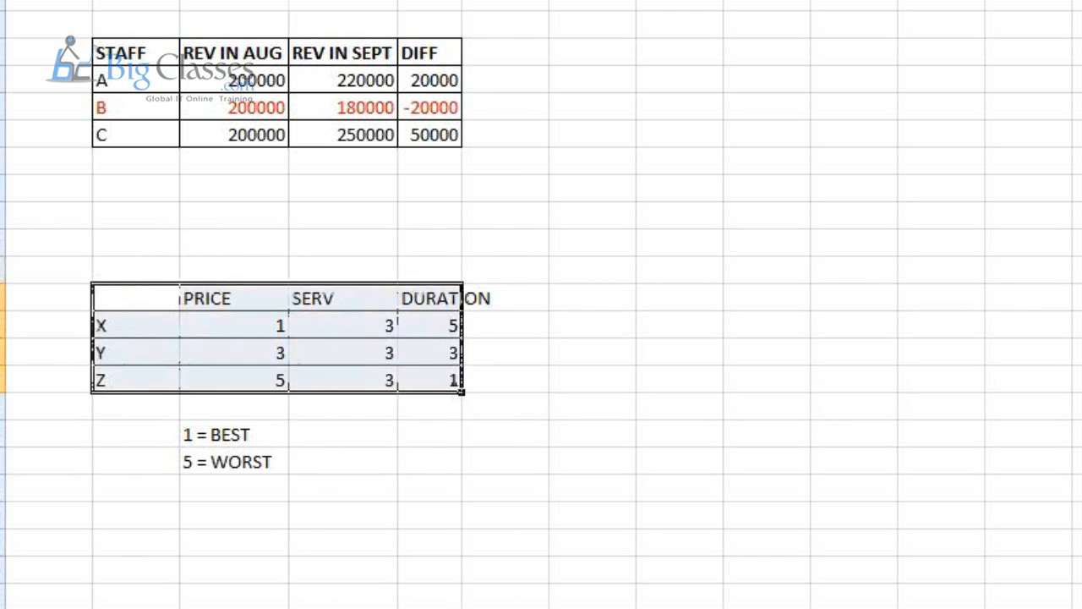
double_click(462, 0)
click(302, 332)
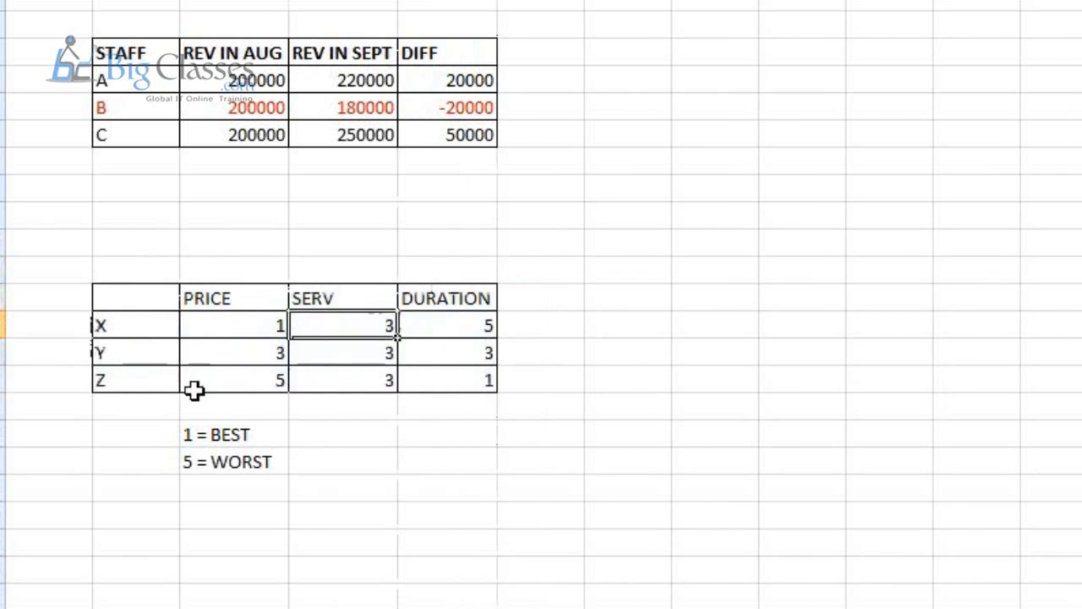
Step: Check X's PRICE, SERV and DURATION ratings against the best and worst legend
click(123, 332)
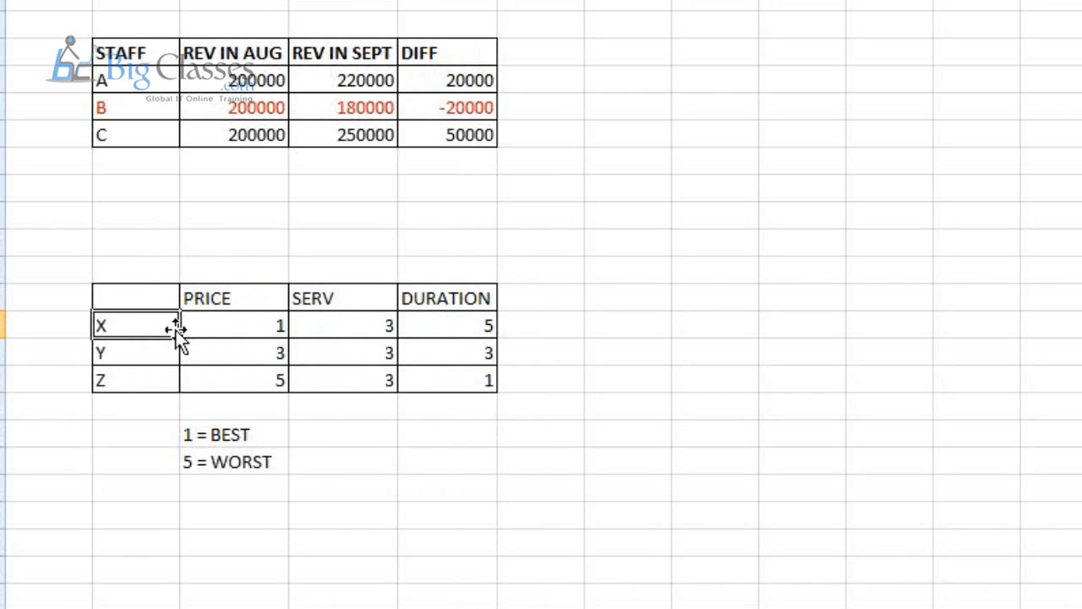
click(229, 326)
click(226, 433)
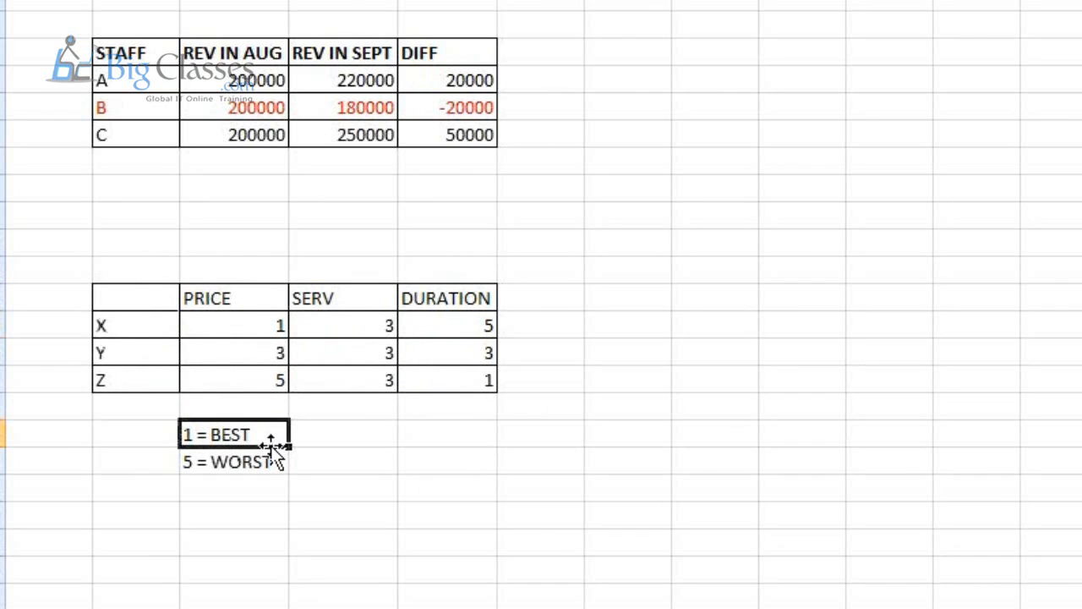
click(358, 330)
click(458, 328)
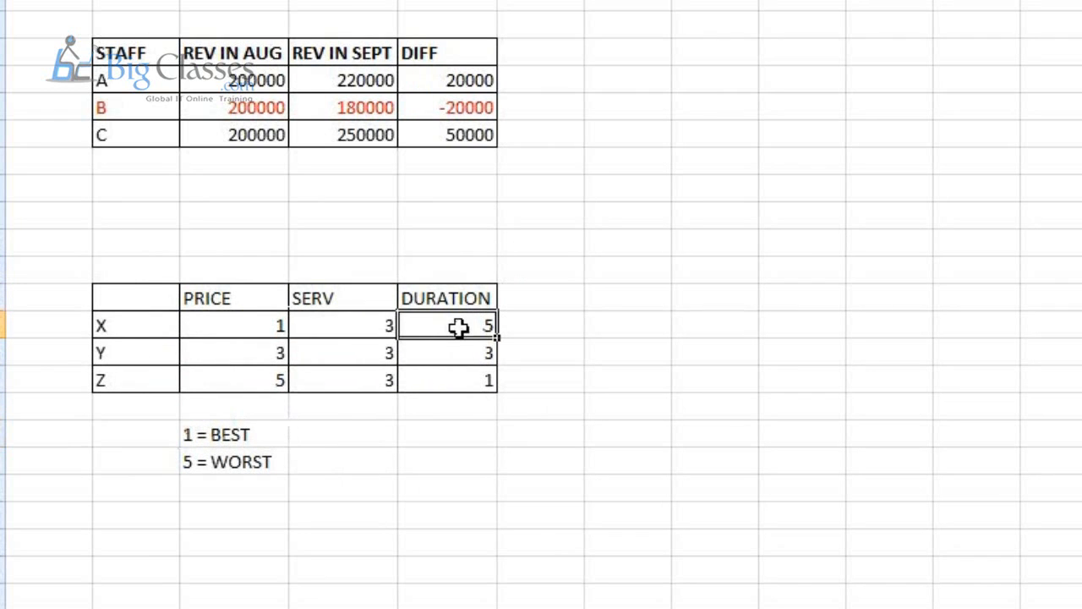
click(262, 465)
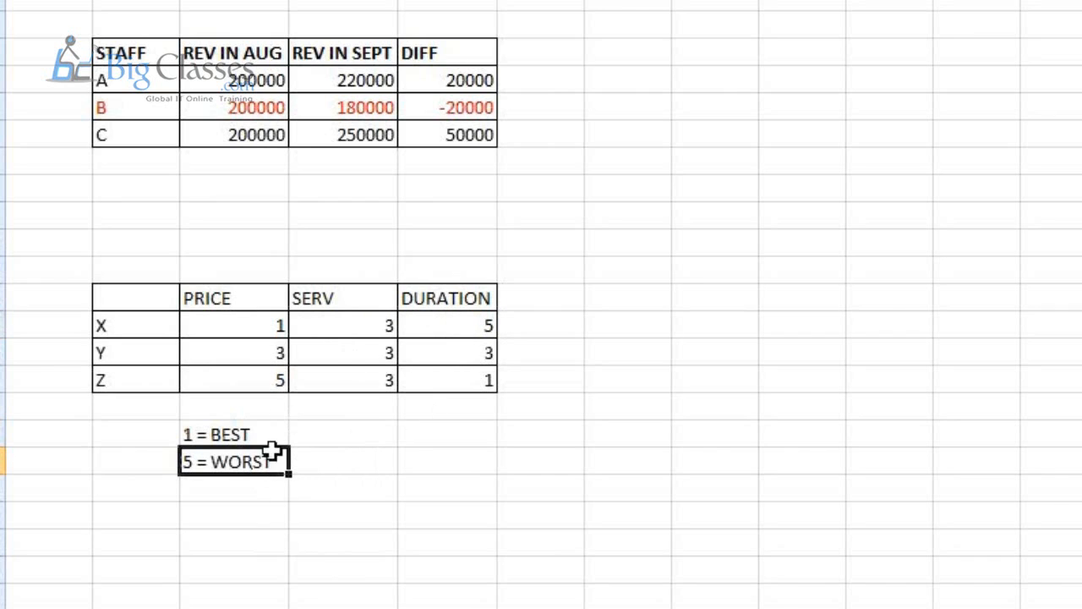
Step: Review Y's ratings across its row and check Z's PRICE, SERV and DURATION ratings against the legend
click(123, 361)
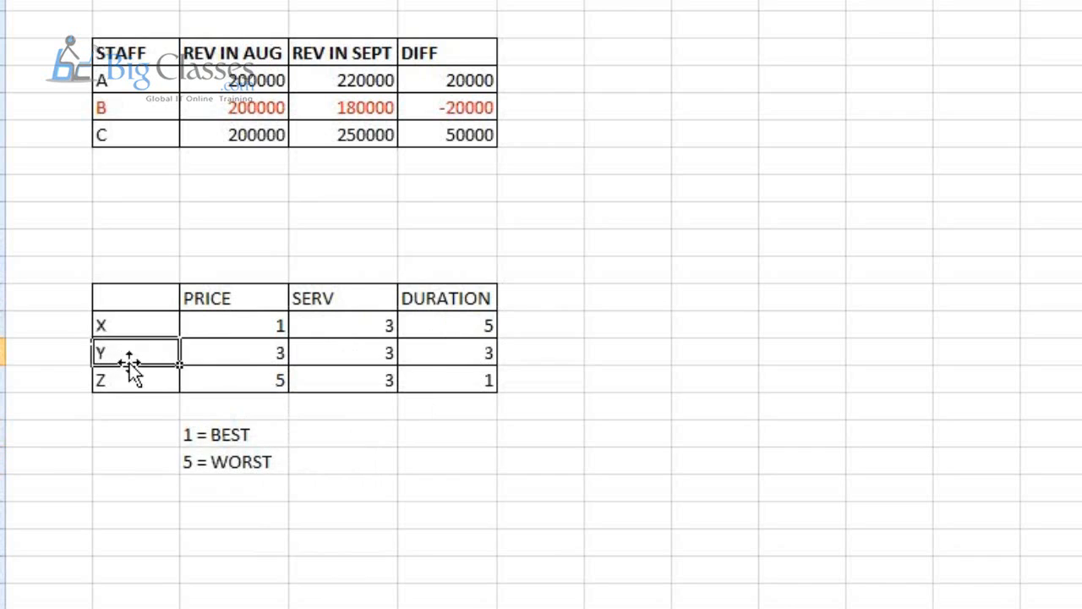
drag(231, 358, 456, 356)
click(139, 388)
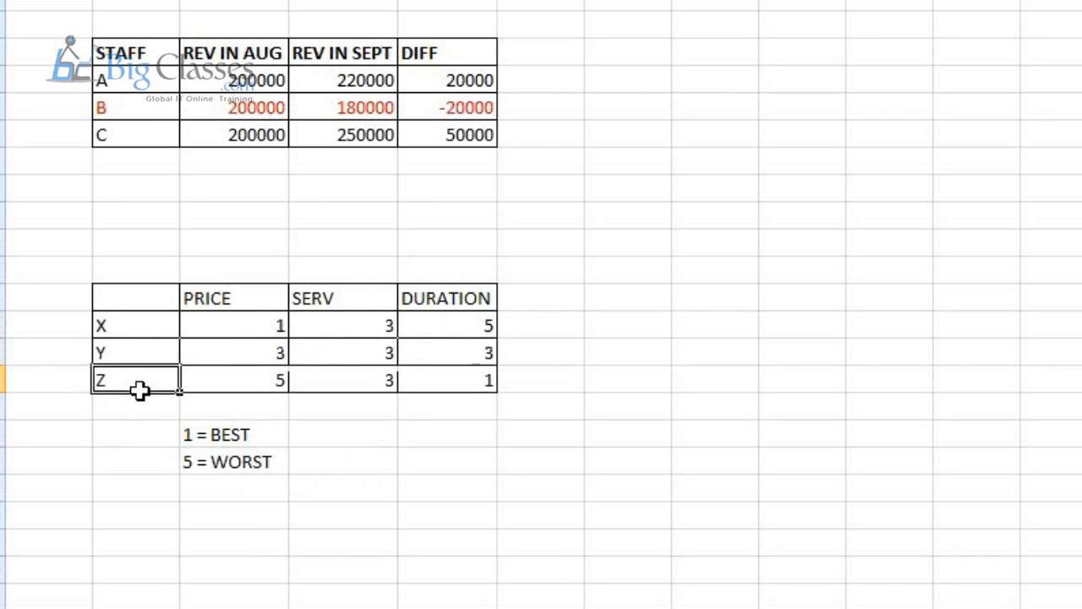
click(250, 380)
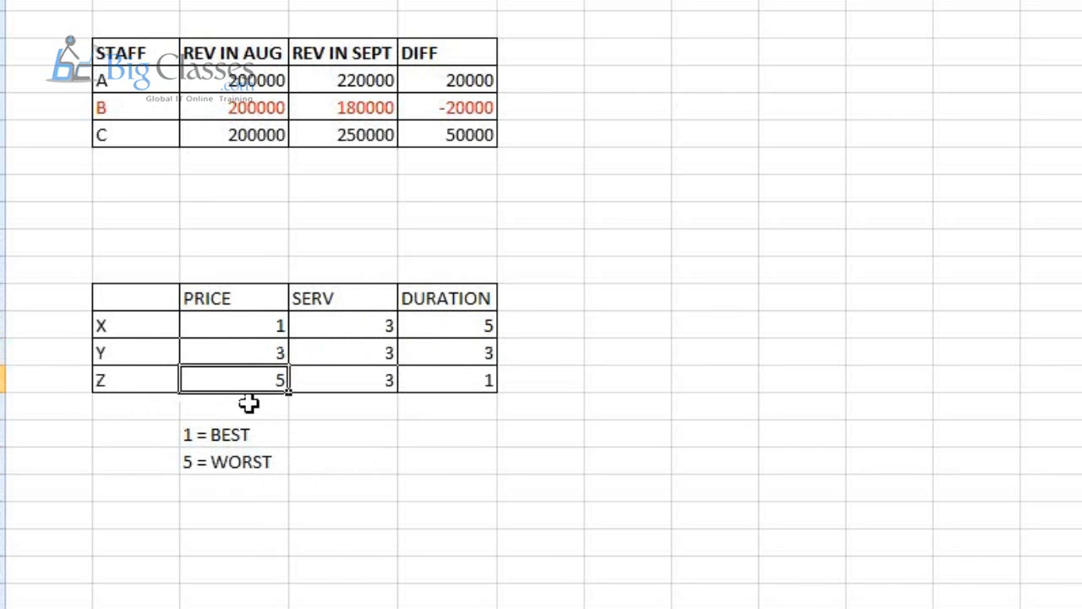
click(246, 465)
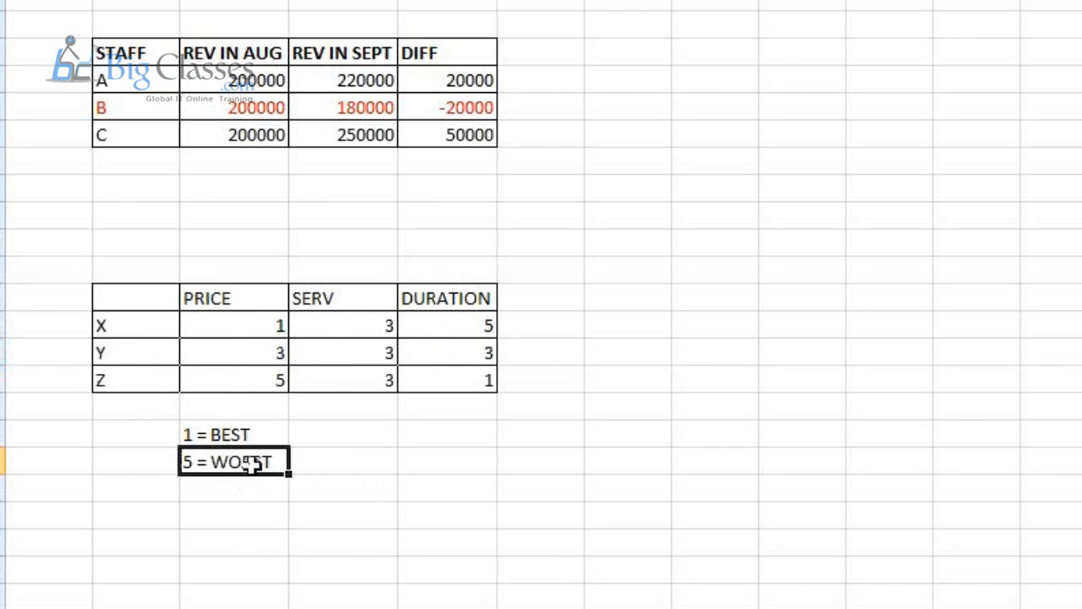
click(250, 386)
click(333, 381)
click(447, 381)
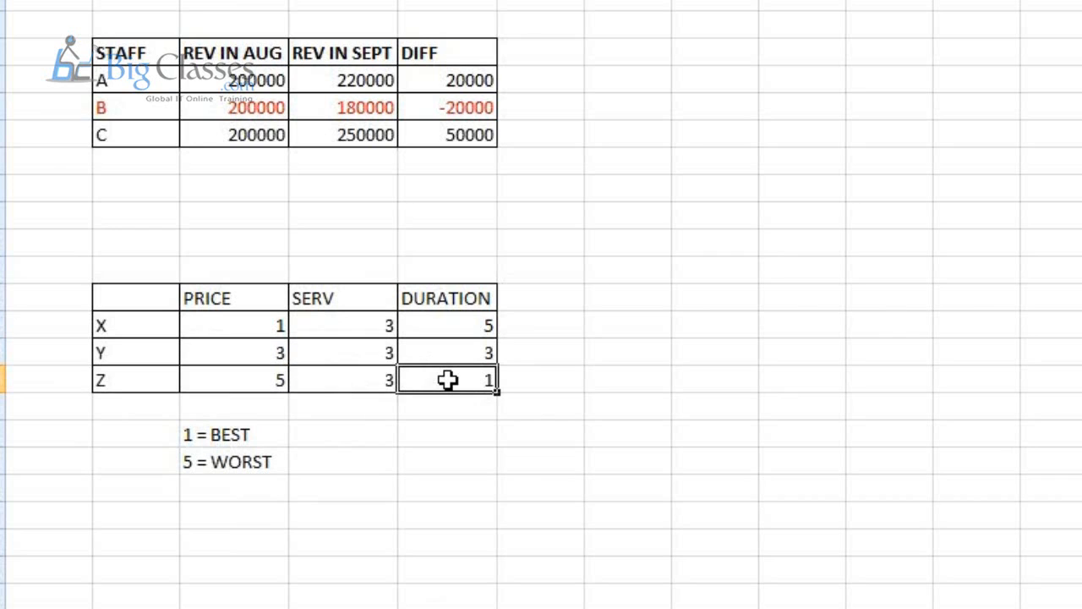
click(259, 423)
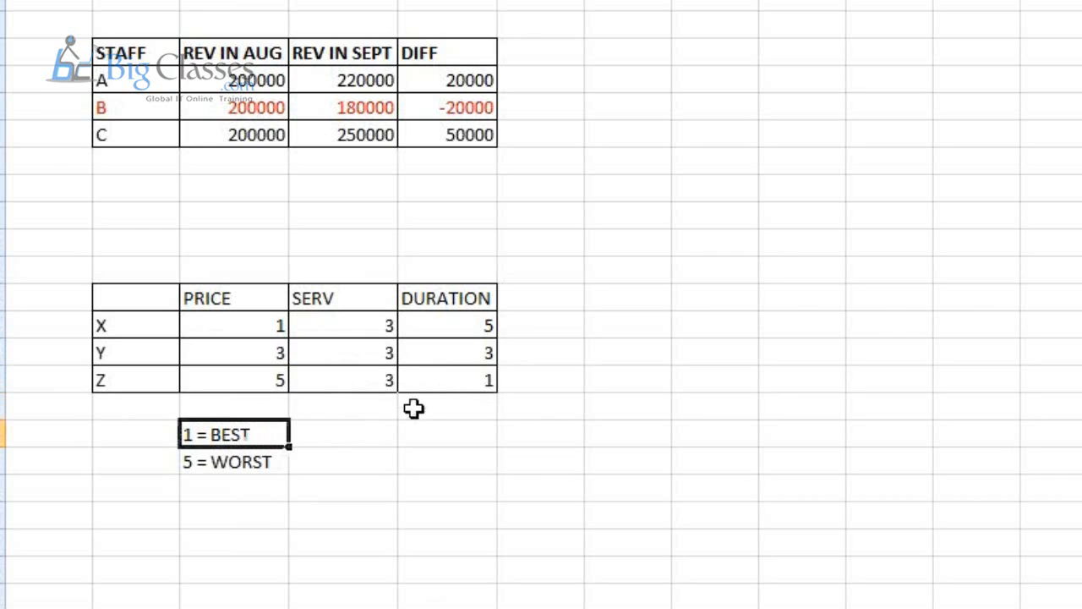
click(448, 377)
Step: Compare the DURATION and PRICE ratings of Z with those of X
click(60, 271)
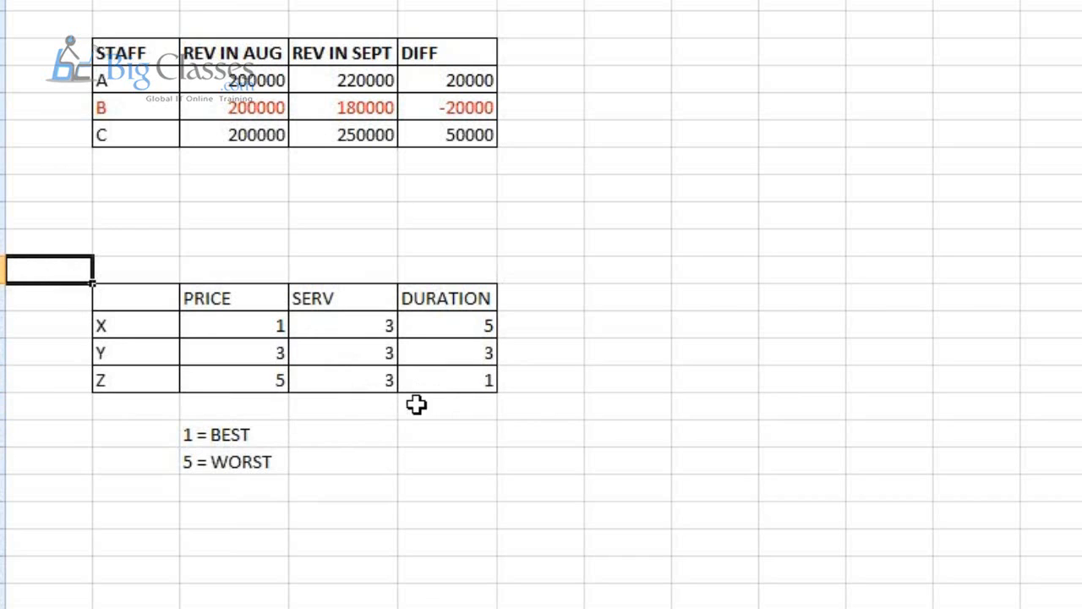
click(433, 381)
click(129, 376)
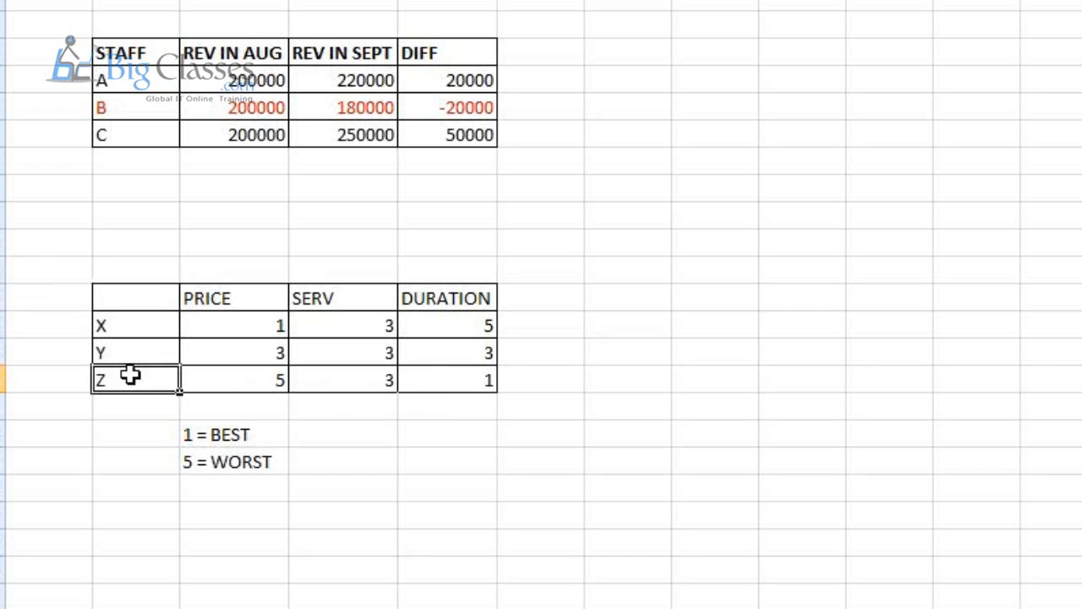
click(244, 375)
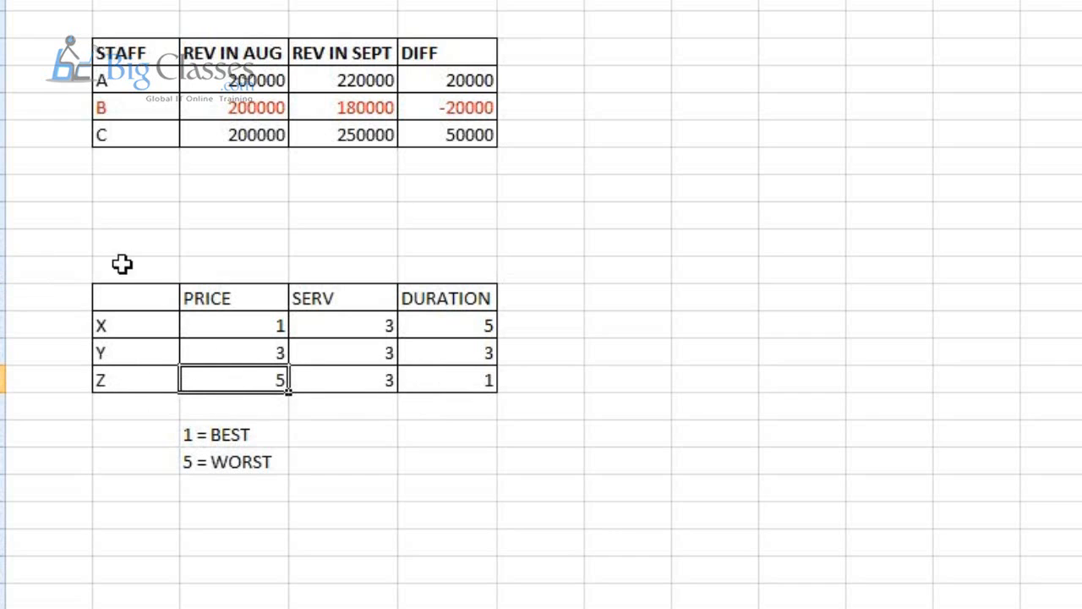
click(73, 220)
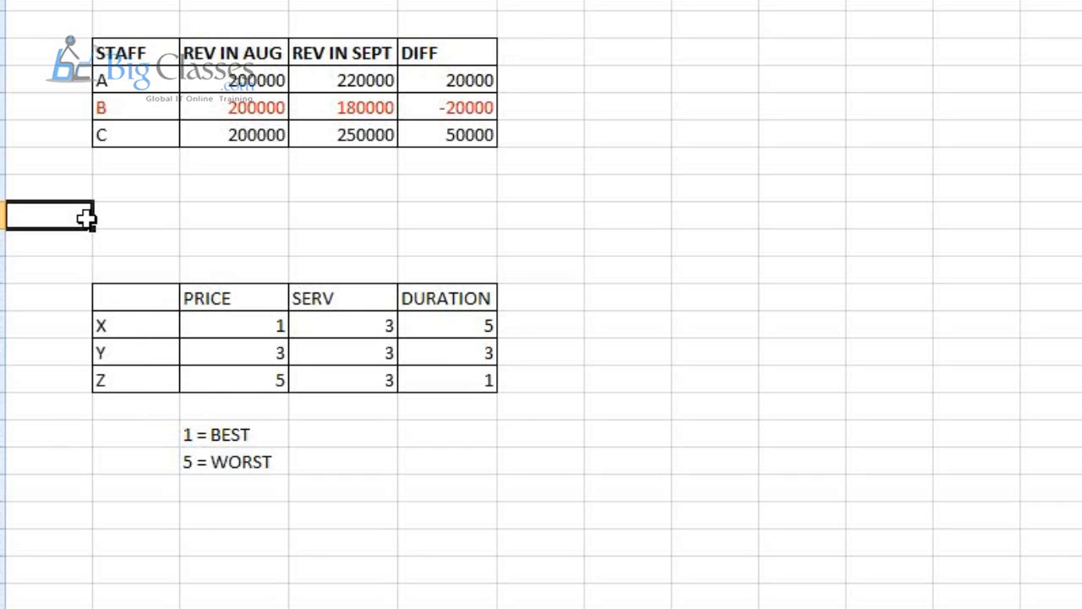
click(141, 322)
click(203, 325)
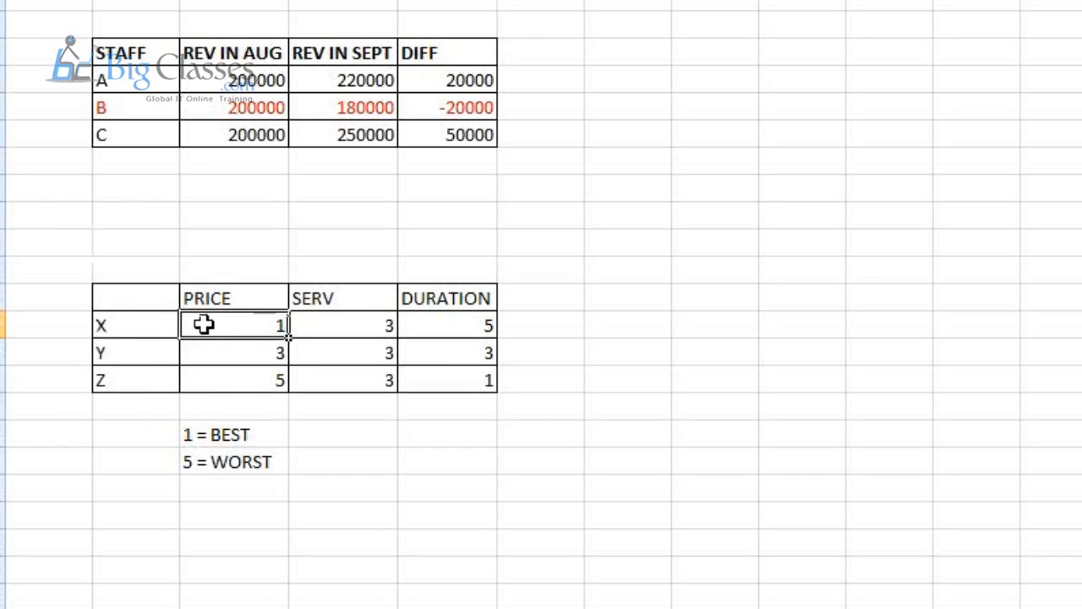
click(438, 328)
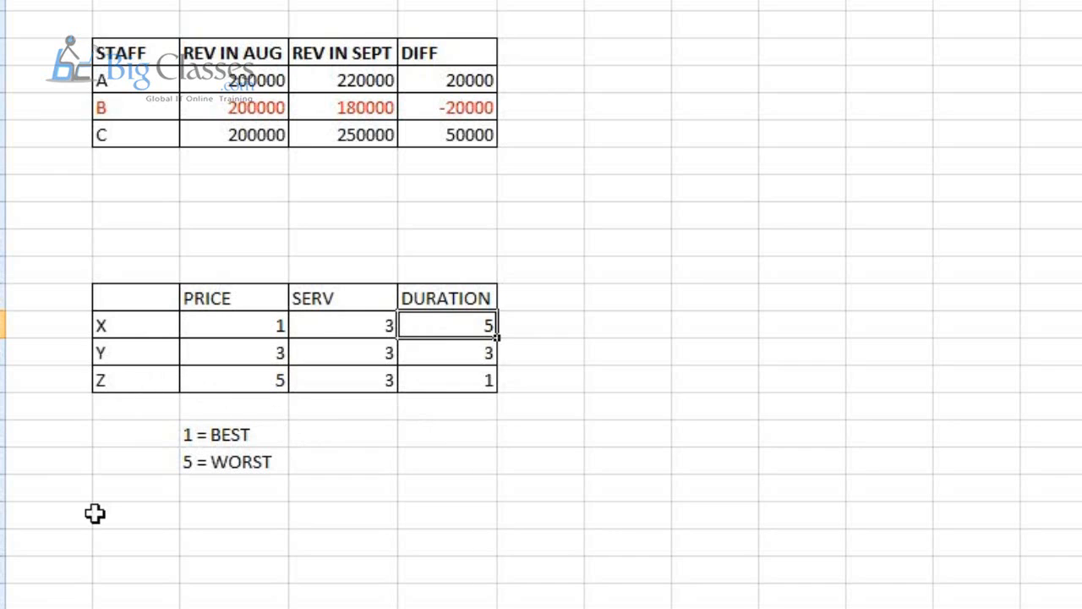
click(124, 327)
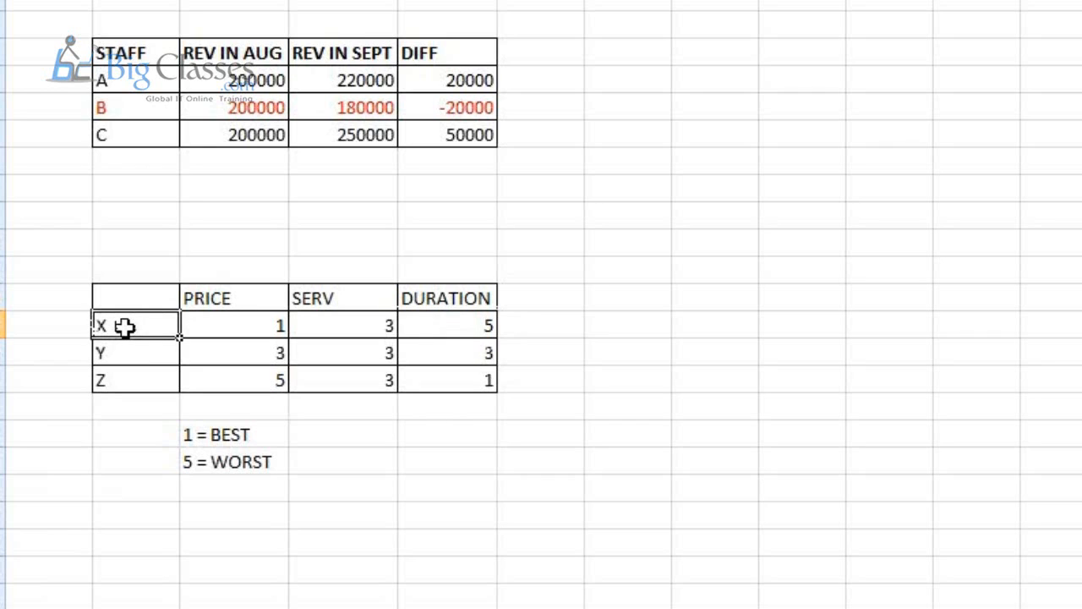
click(420, 334)
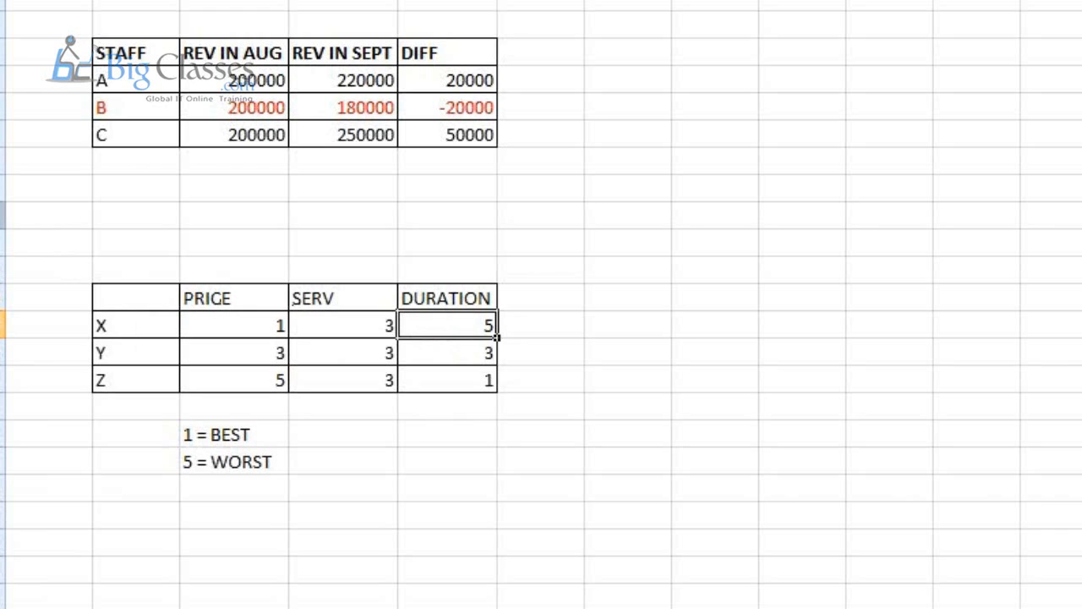
Step: Compare the staff revenue table and the X, Y, Z rating table with the PowerPoint slide's REPORTING TOOL and BUSINESS INTELLIGENCE TOOL bullets
drag(73, 17, 524, 177)
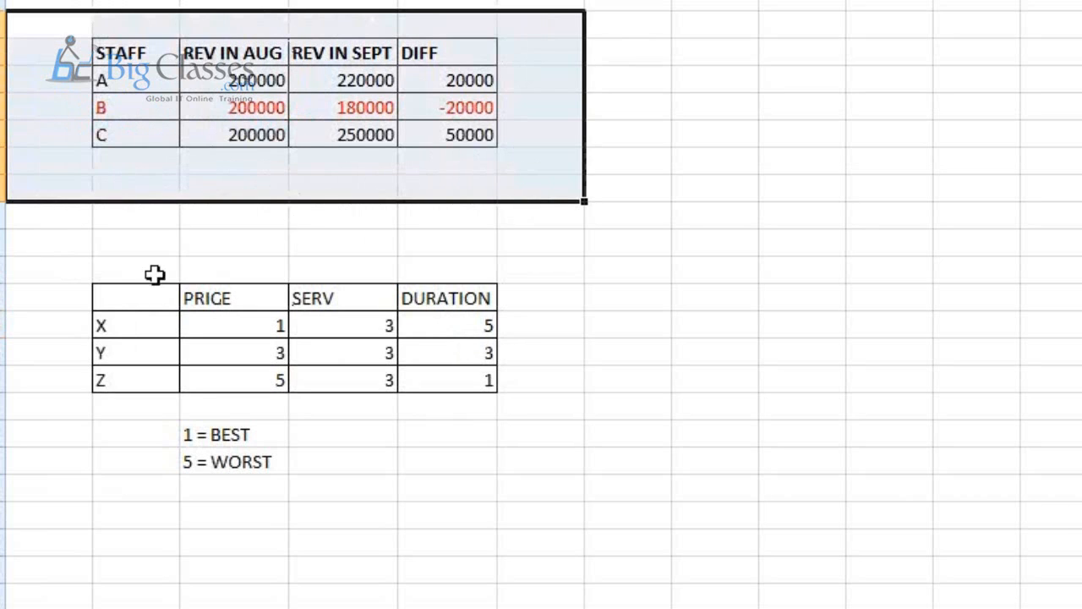
drag(77, 257, 527, 406)
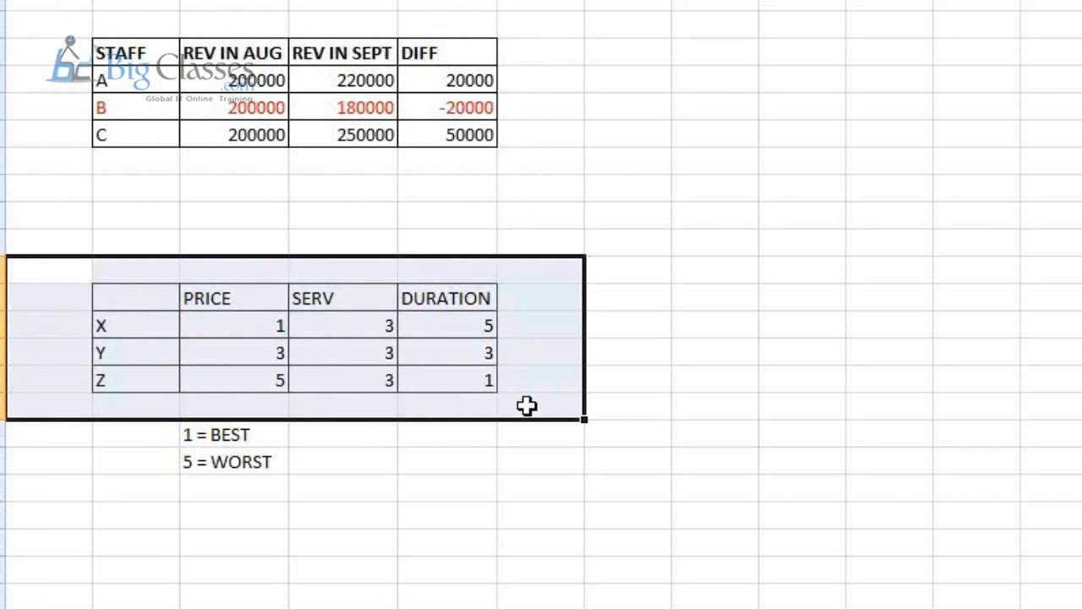
click(549, 169)
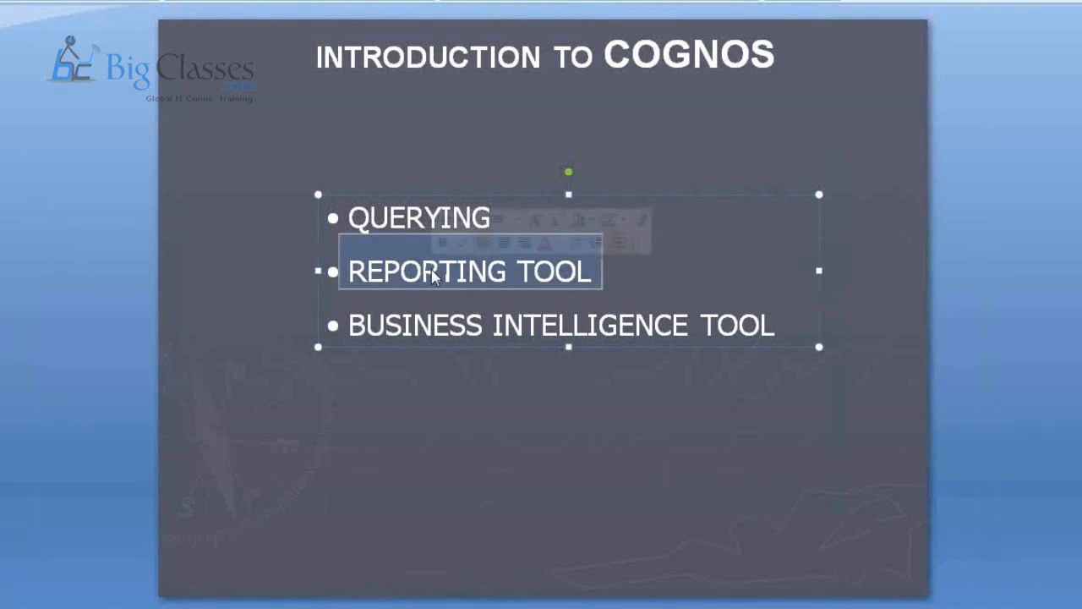
click(428, 332)
triple_click(428, 333)
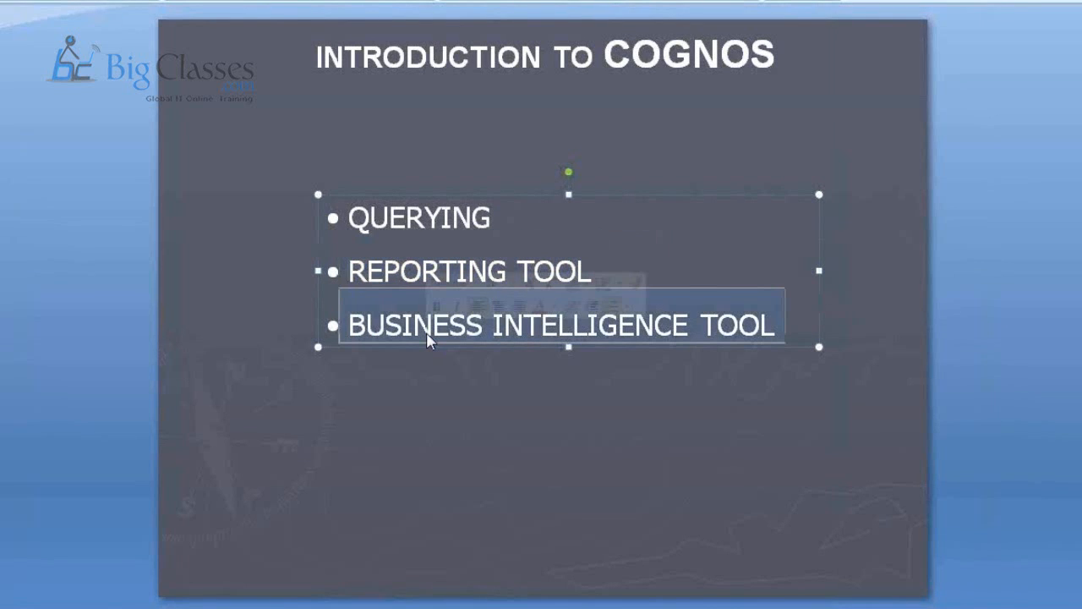
key(alt+Tab)
drag(53, 31, 533, 173)
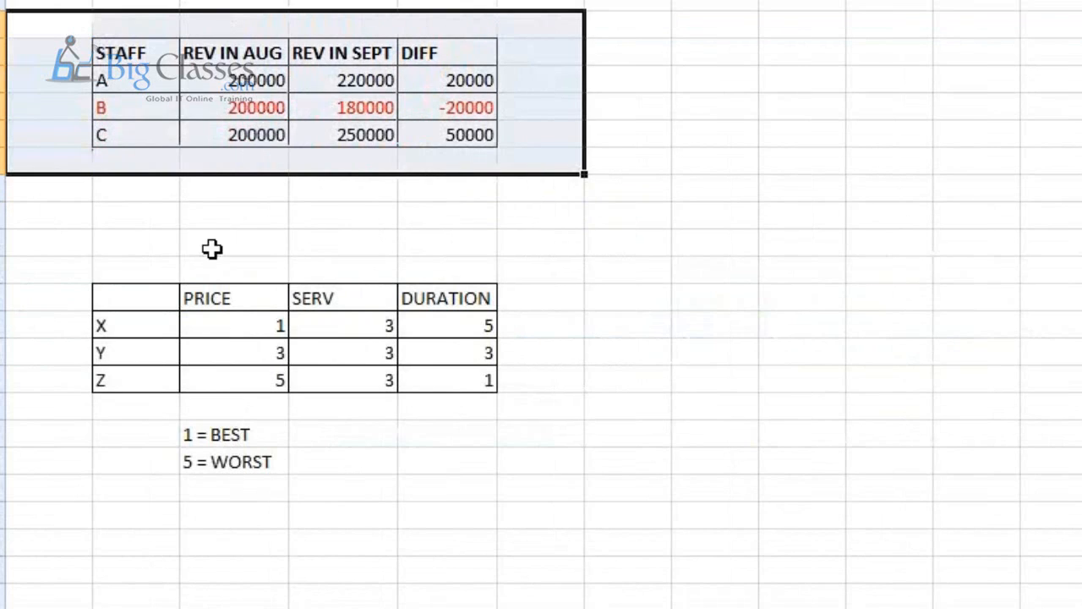
drag(48, 251, 521, 451)
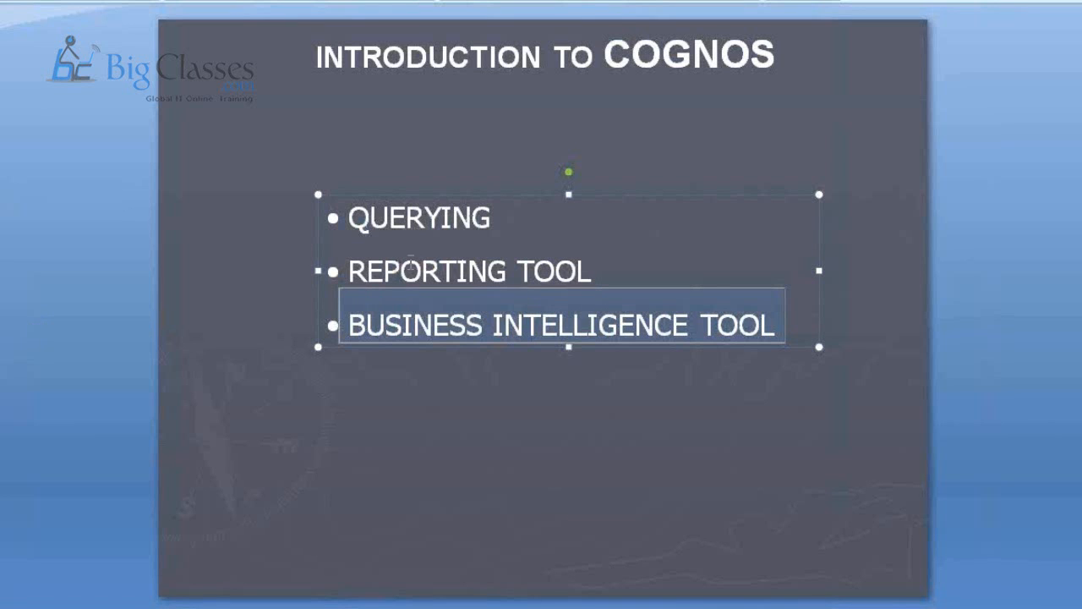
Step: Review the QUERYING, REPORTING TOOL and BUSINESS INTELLIGENCE TOOL bullets on the Introduction to Cognos slide in PowerPoint
double_click(408, 225)
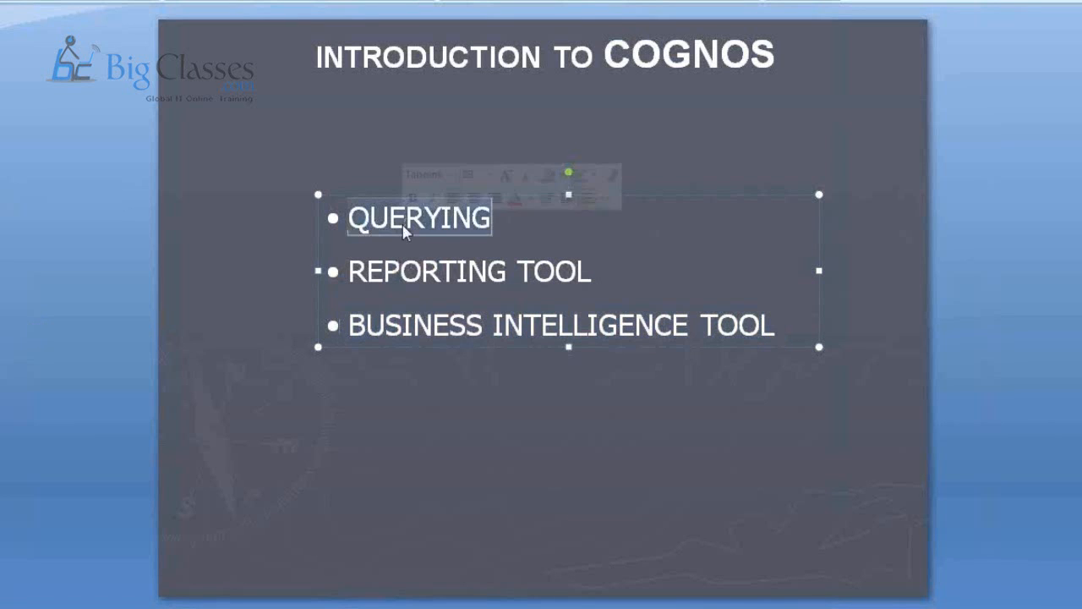
triple_click(402, 271)
triple_click(376, 323)
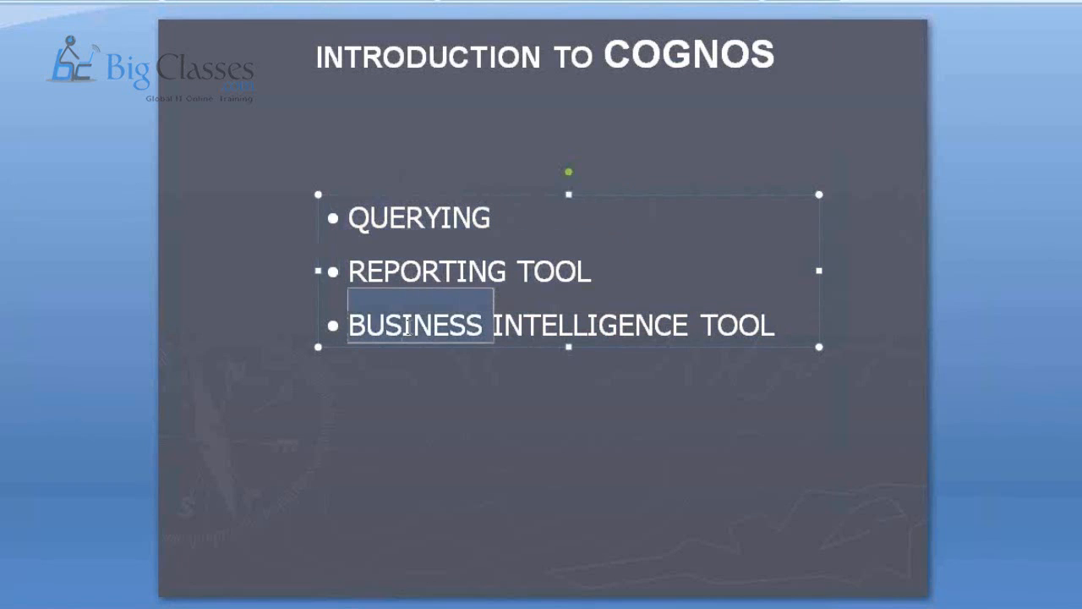
click(402, 427)
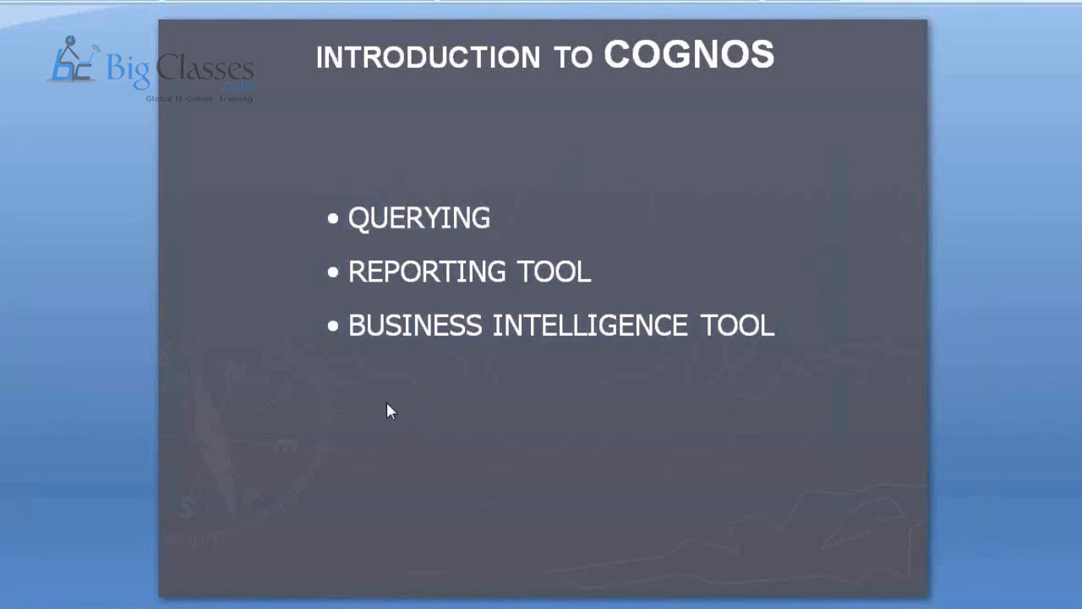
Step: Advance past the Sample Report slide to the Tools slide and remove Map Manager and Metric Designer from the Window based list
key(Page_Down)
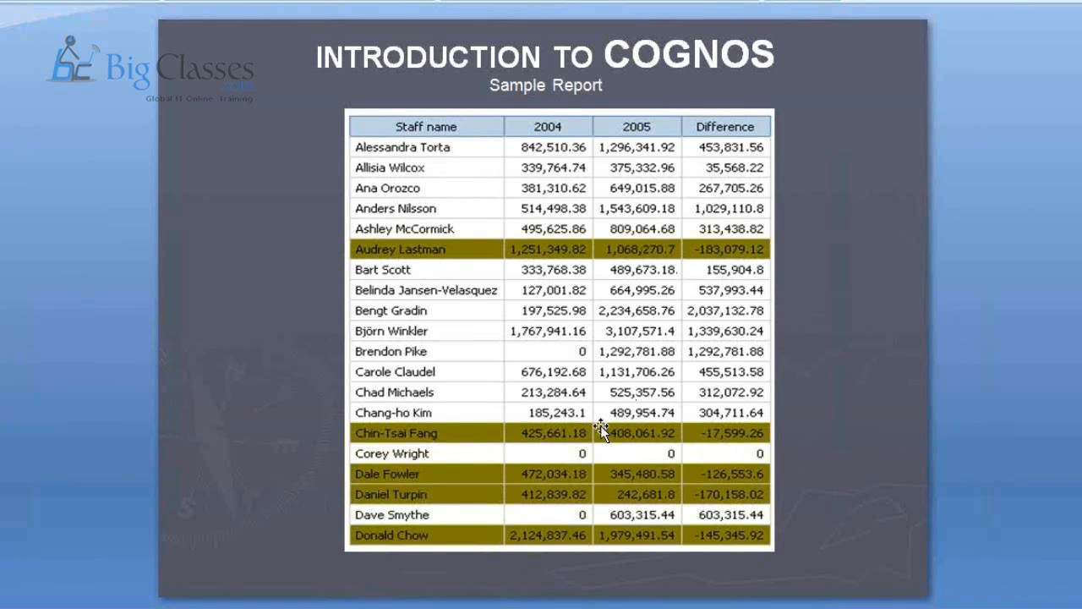
key(Right)
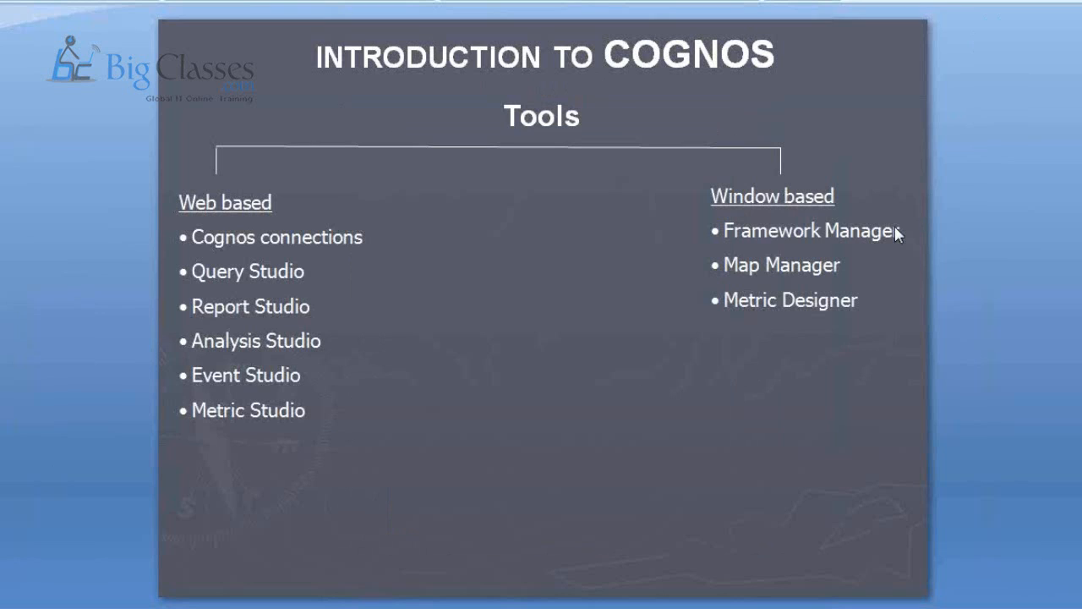
key(Left)
key(Left)
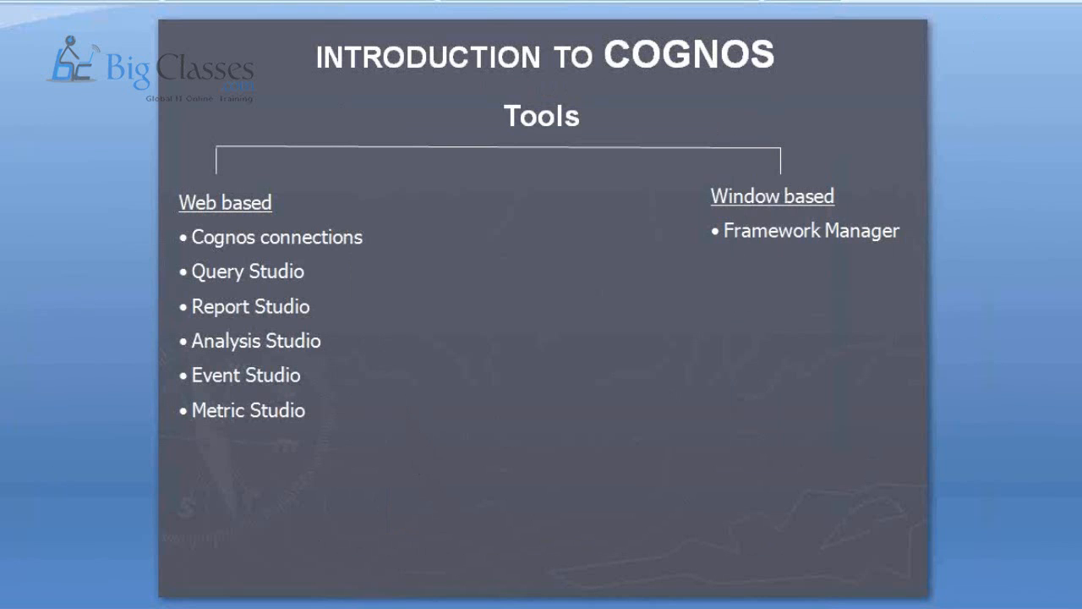
Step: Switch to the Excel workbook and list EP 6, EP 7, CRN and C8 down a column well to the right of the rating table
mouse_move(75, 608)
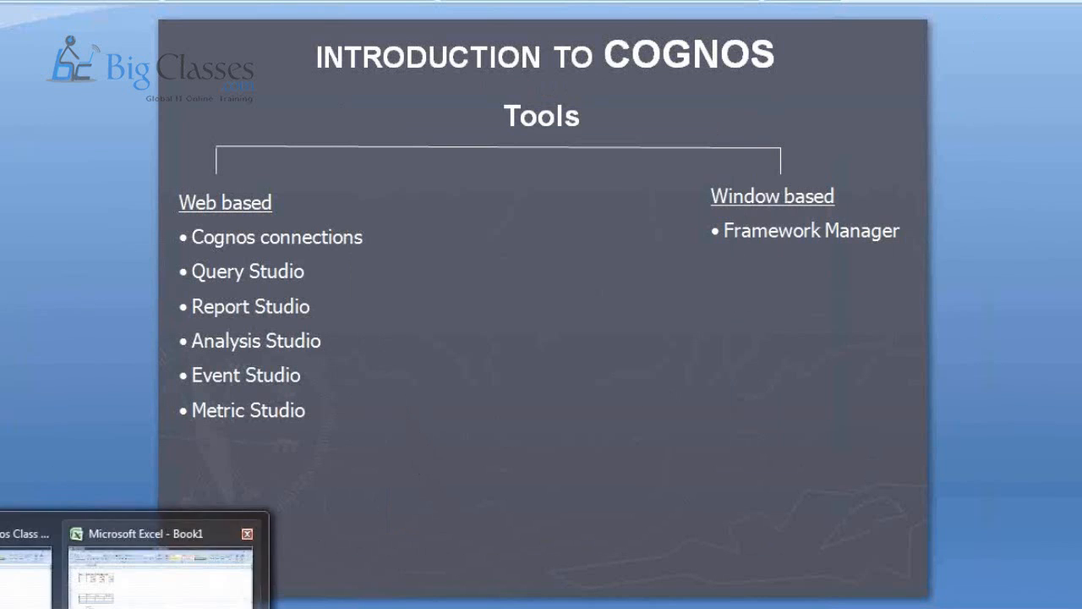
click(165, 577)
click(898, 326)
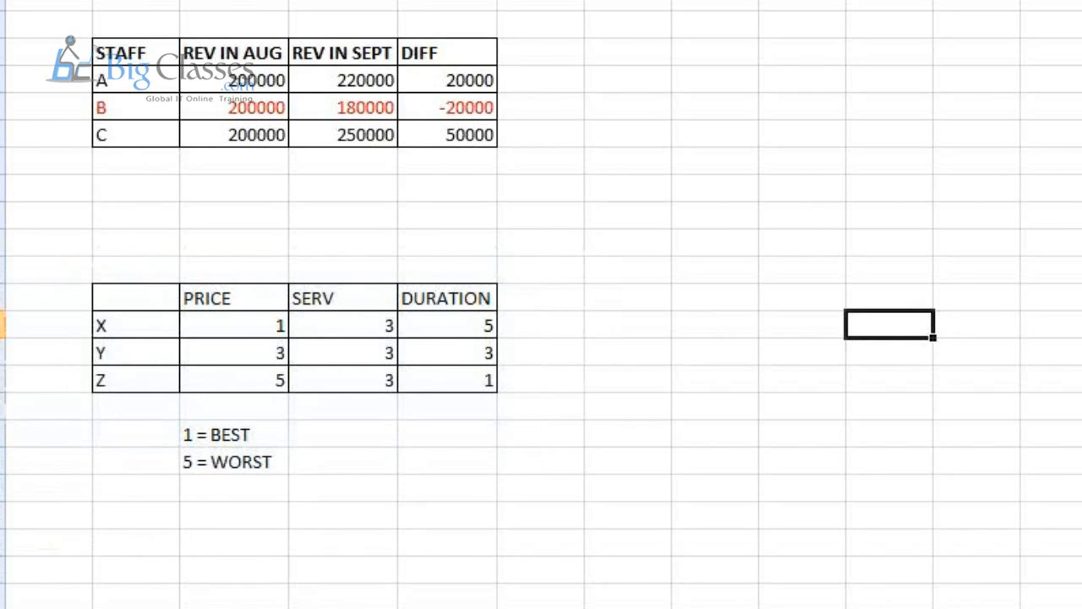
text(EP 6)
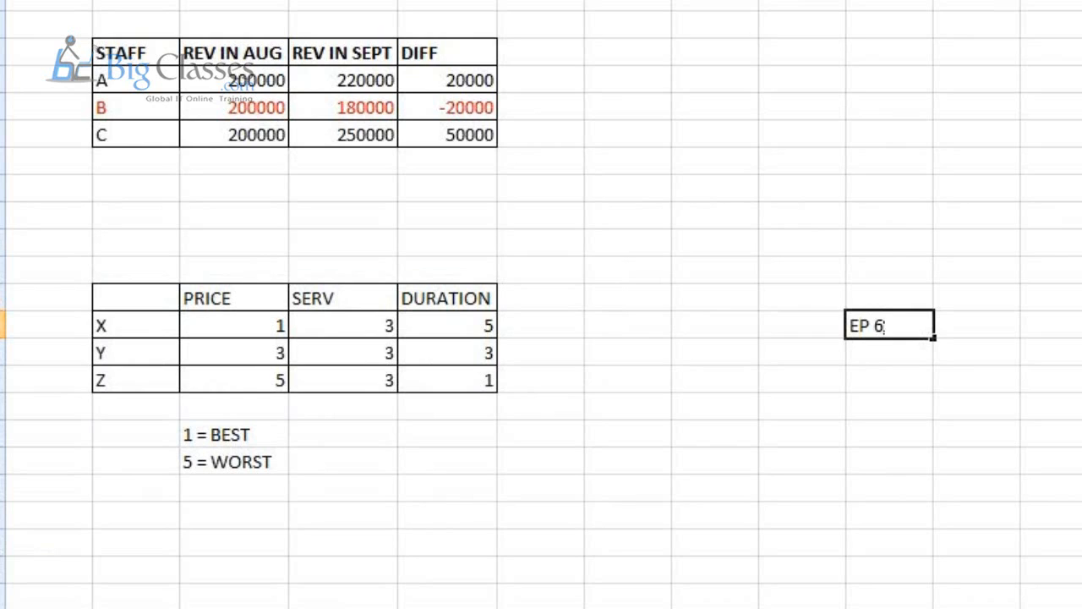
key(Return)
text(EP 7)
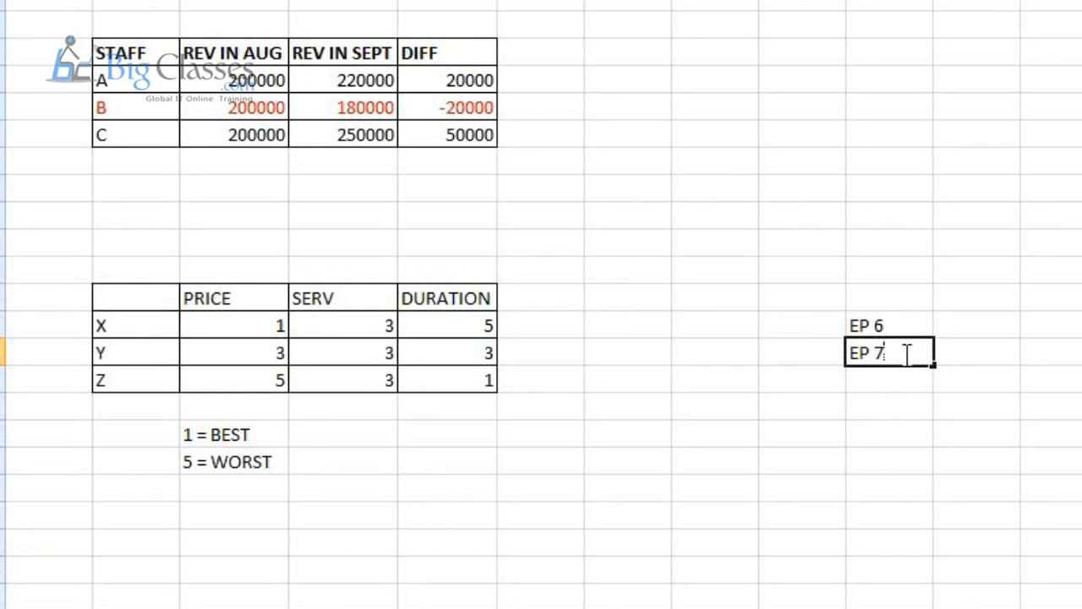
key(Return)
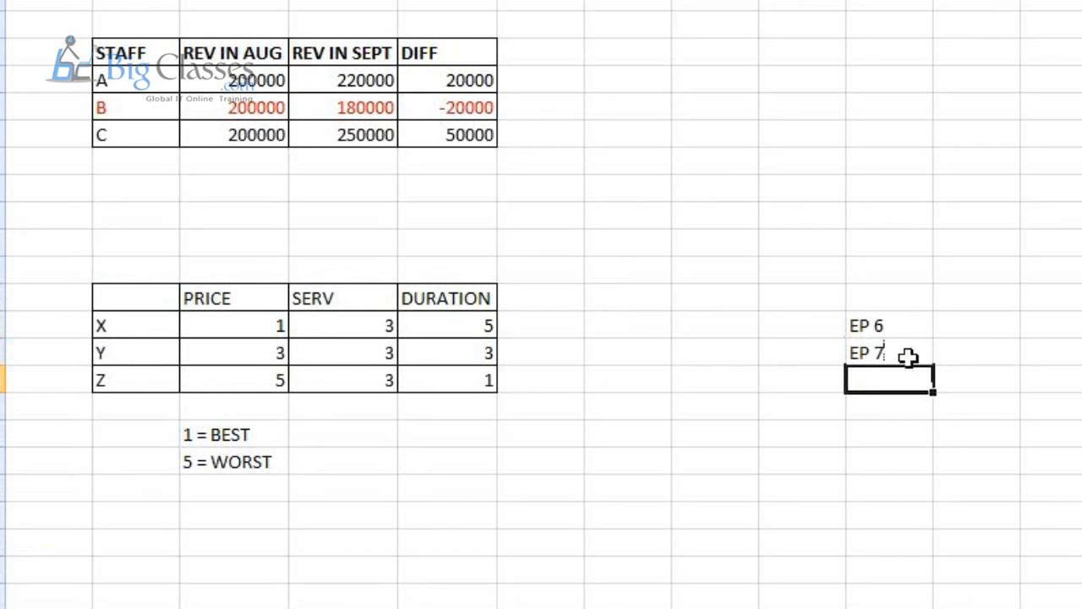
text(CRN)
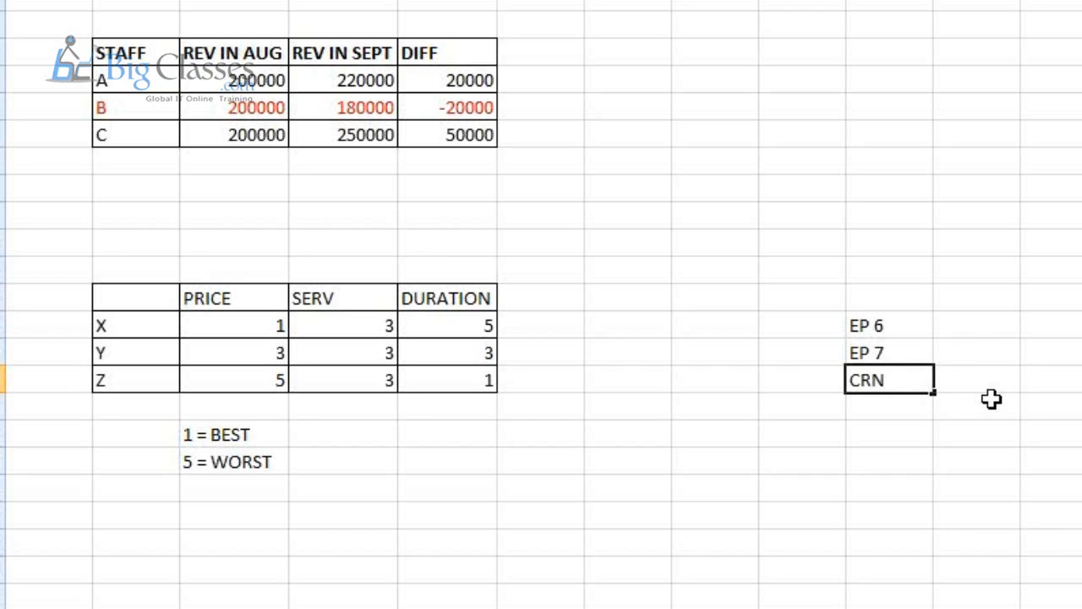
key(Return)
text(C8)
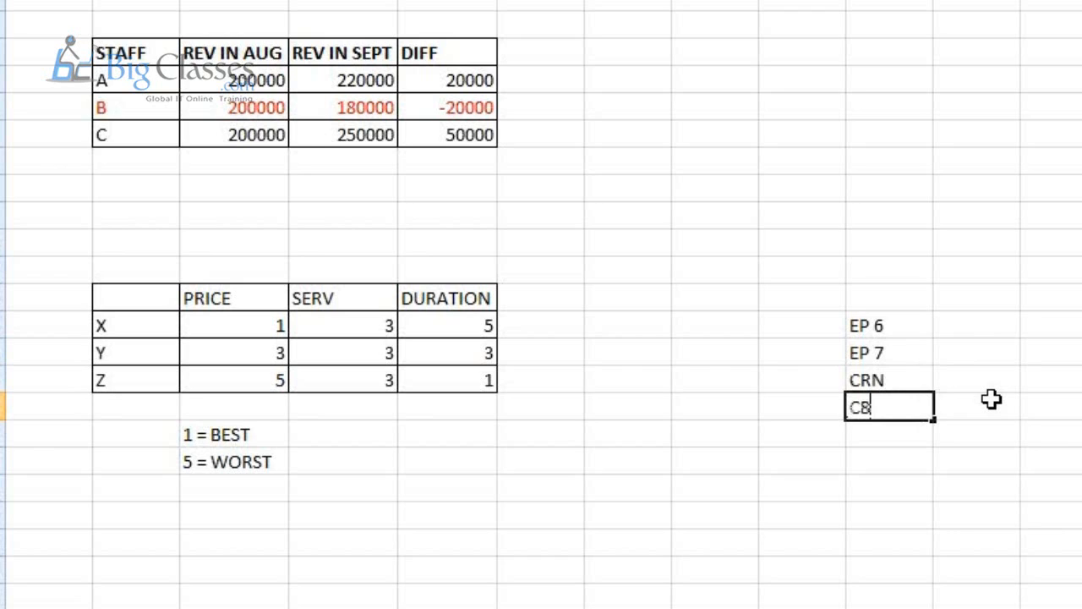
Step: Enter the versions 8.1, 8.2, 8.3 and 8.4 down the column beside C8, starting in its row
click(991, 400)
text(8.1)
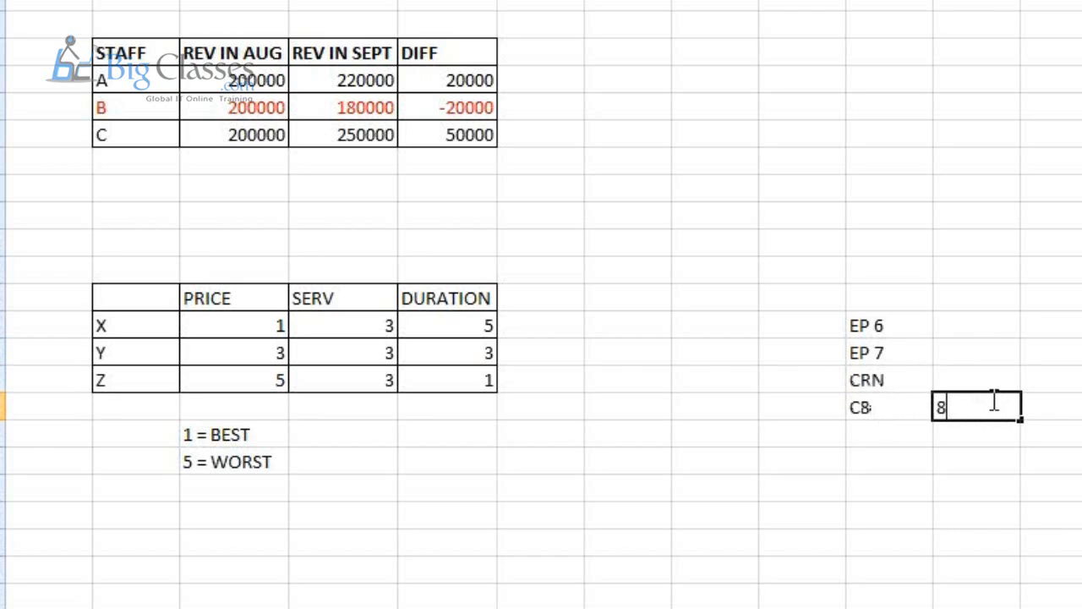
key(Return)
text(8.2)
key(Return)
text(8.3)
key(Return)
text(8.4)
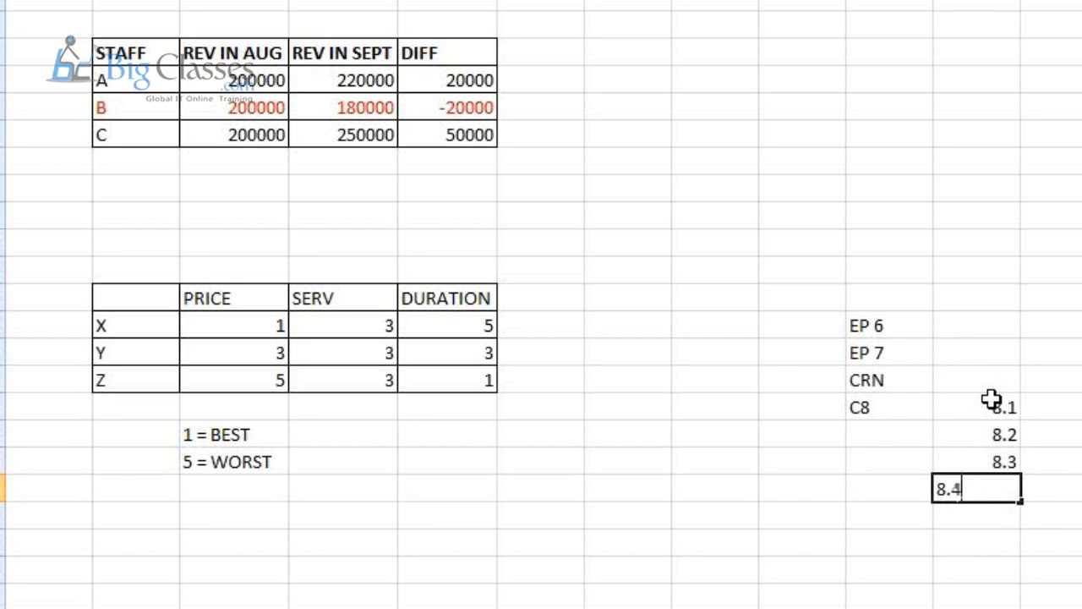
key(Return)
Step: Add C 10 below the C8 group, with versions 10.1, 10.2.1 and 10.2.2 down the column beside it
key(Left)
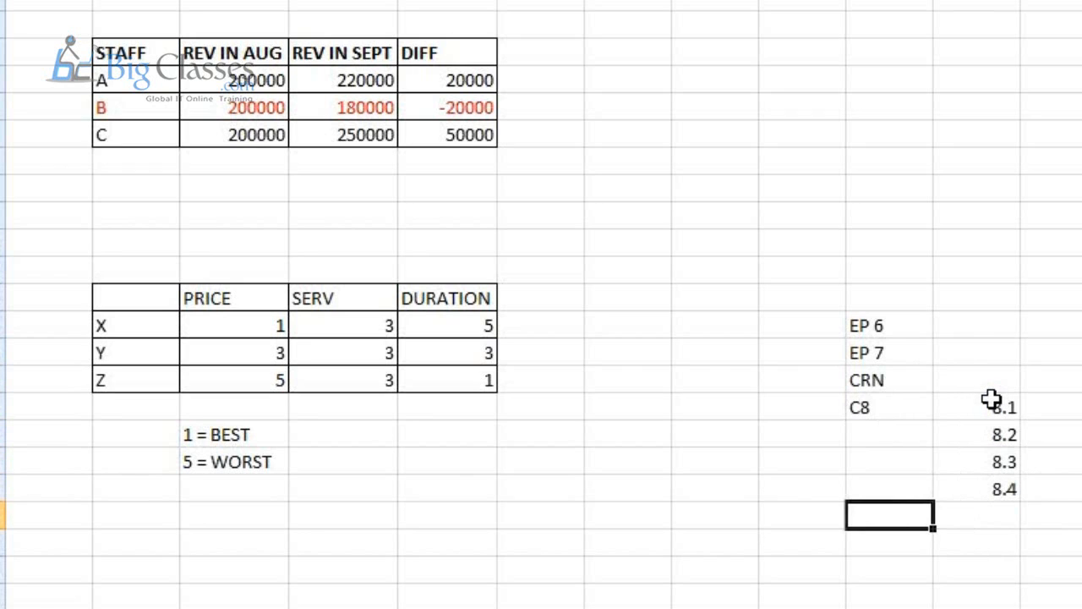
text(C 10)
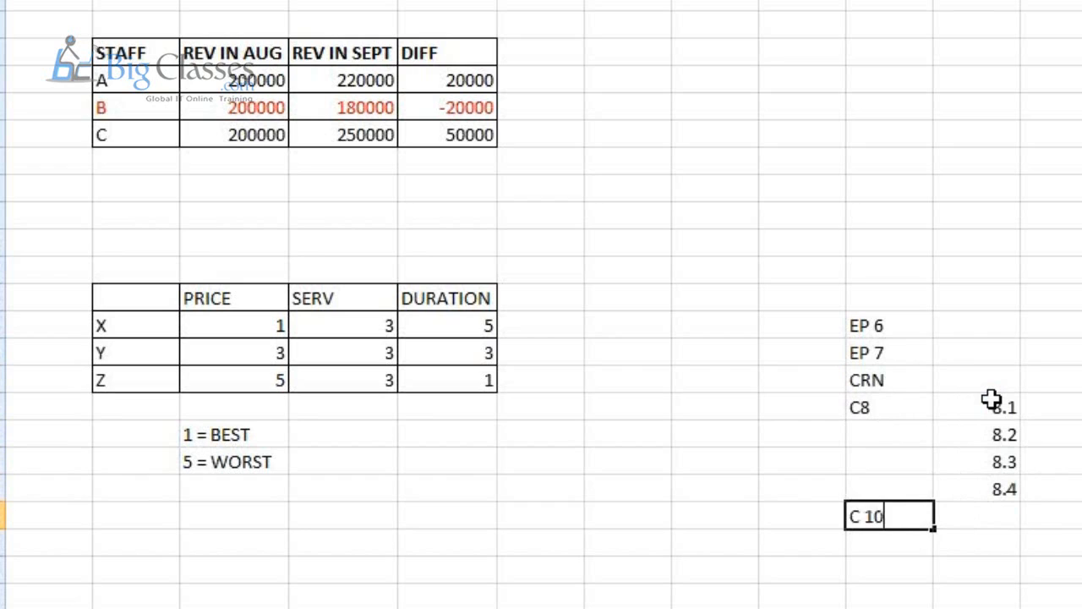
key(Right)
text(10.1)
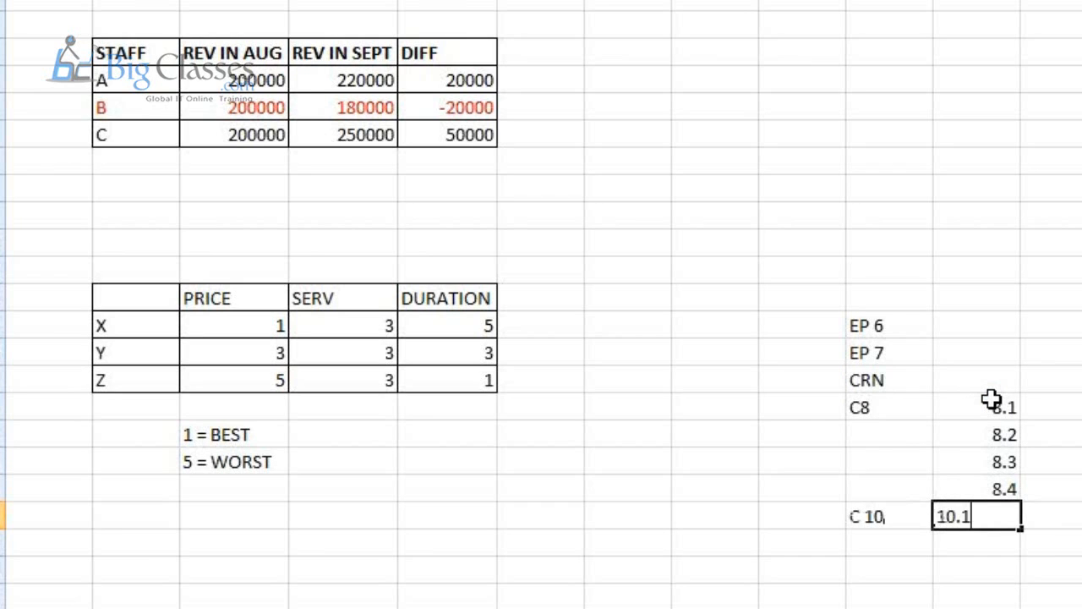
key(Return)
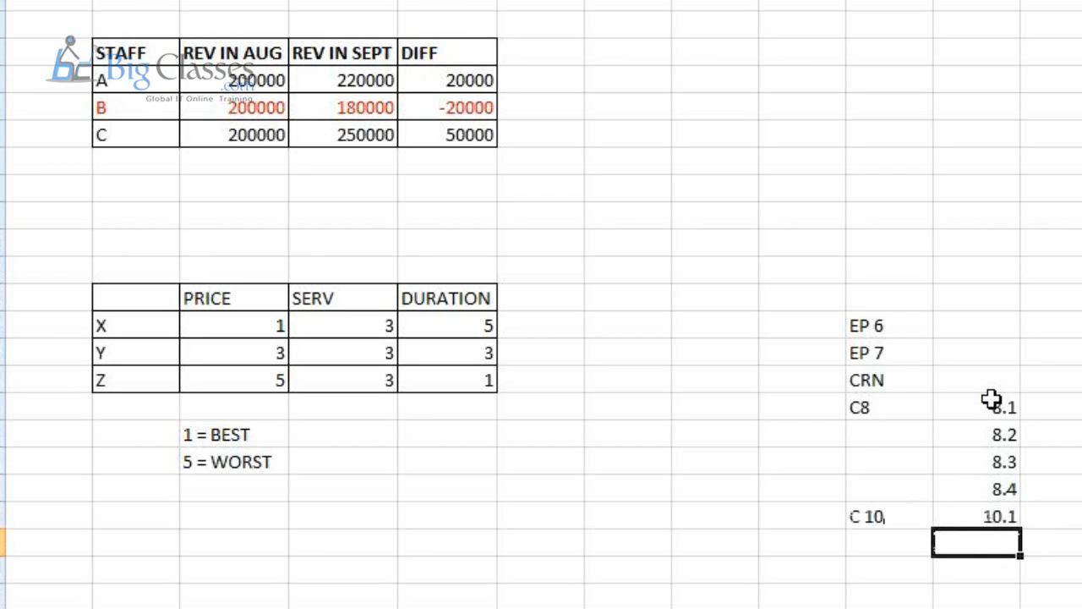
text(10)
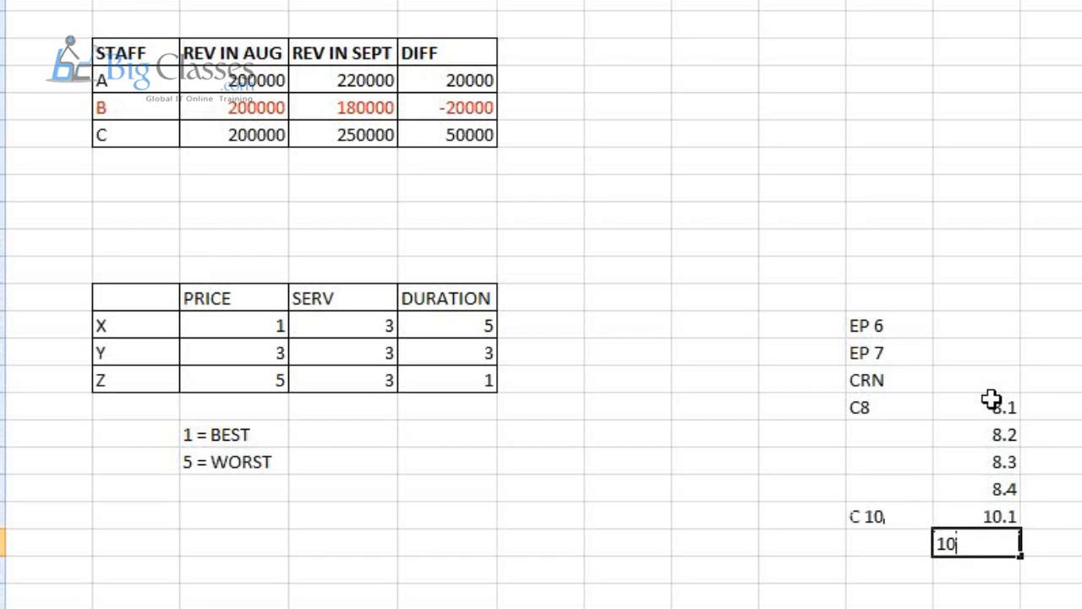
text(.2.1)
key(Return)
text(10.2.2)
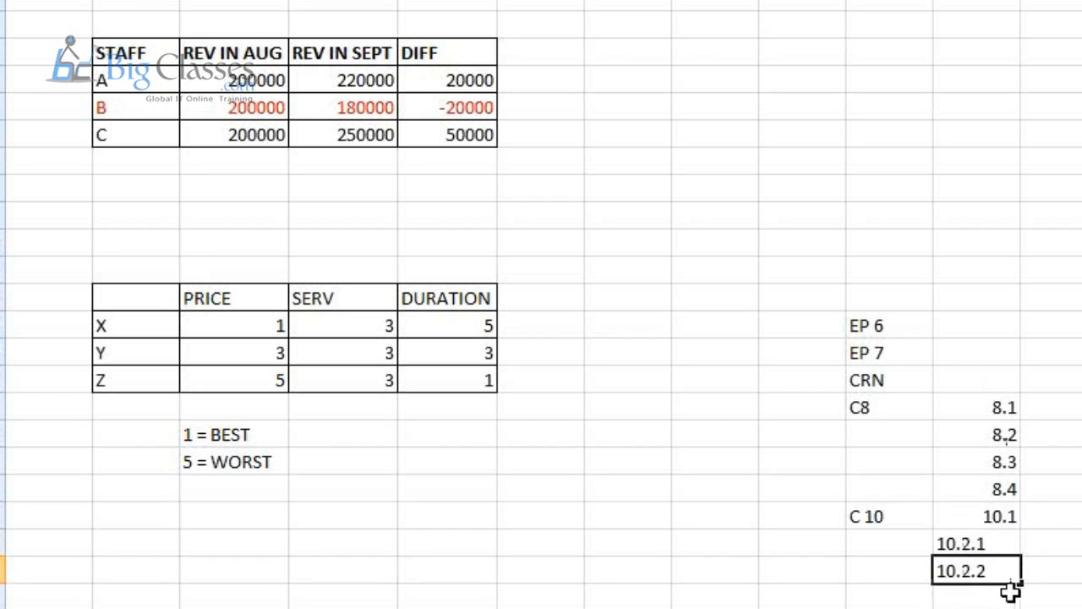
Step: Review the version numbers from 8.4 through 10.2.2 and the C 10 entry
click(898, 569)
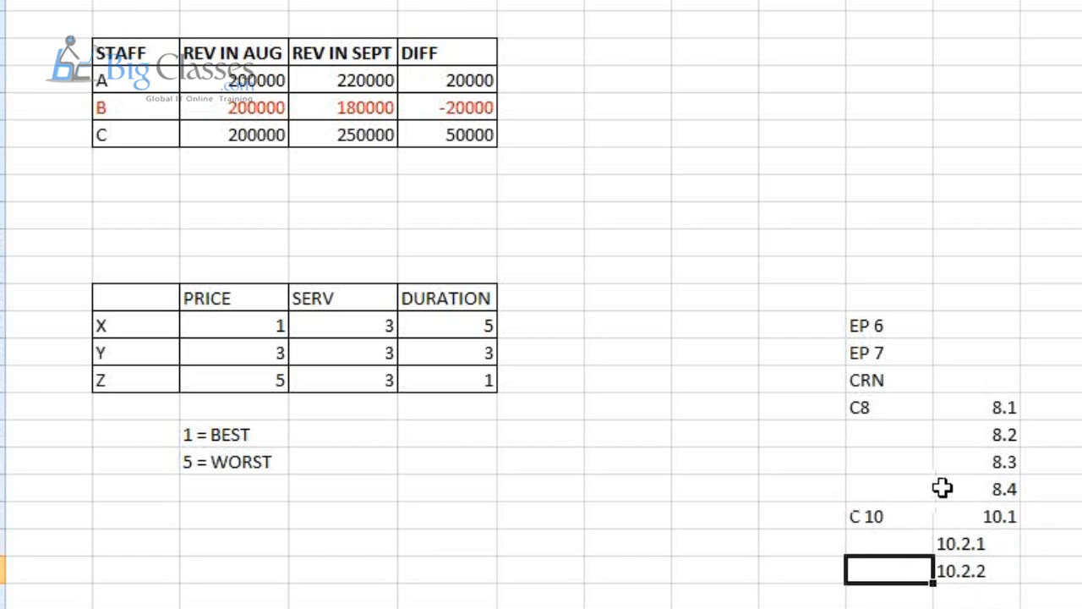
drag(948, 483, 939, 571)
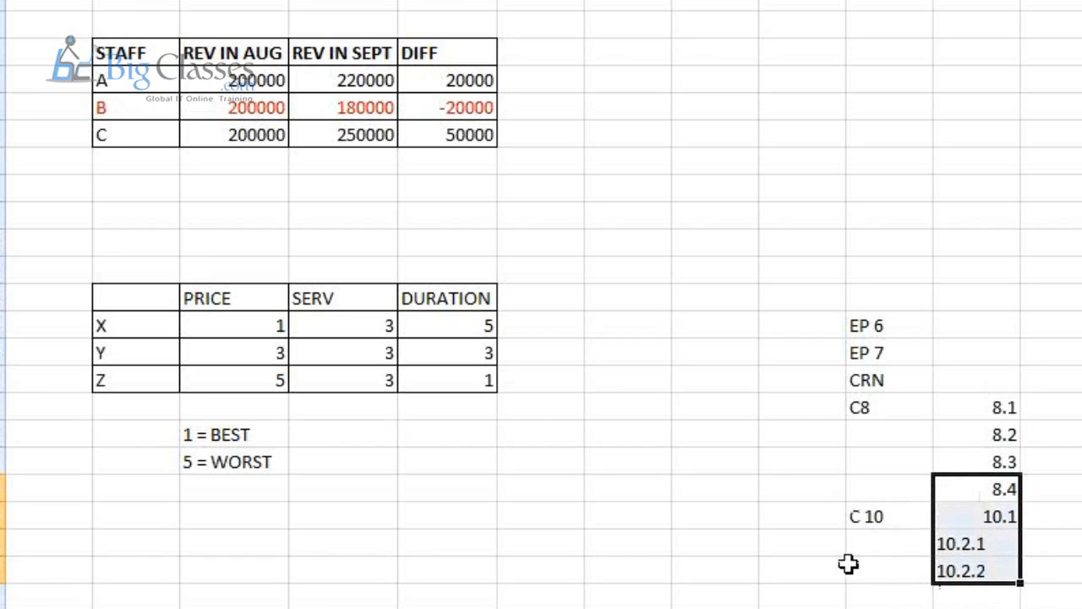
click(879, 523)
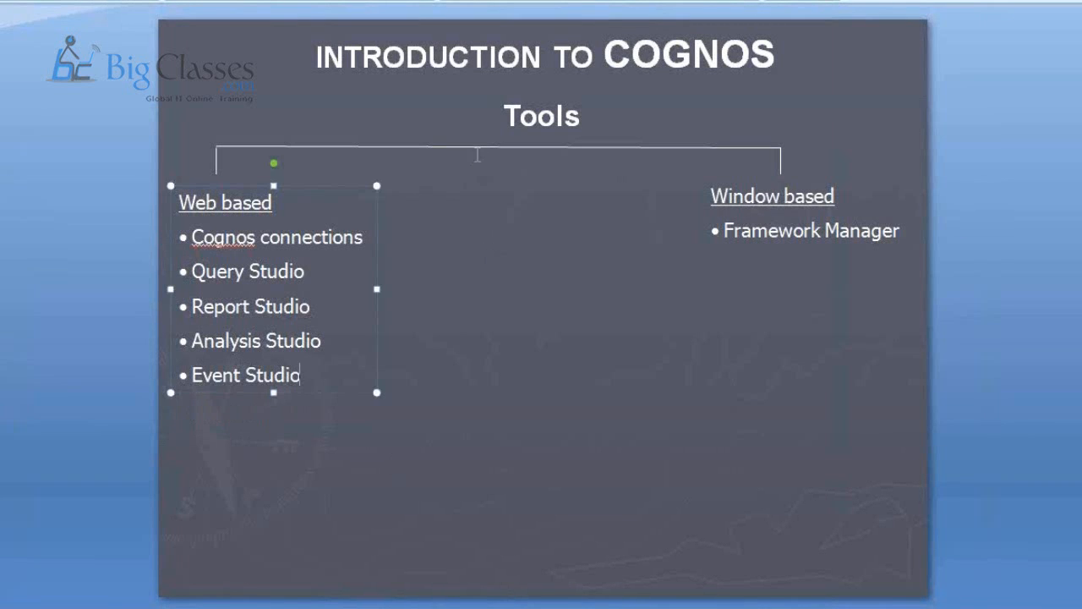
Step: Examine the Web based and Window based headings on the Cognos Tools slide in PowerPoint
triple_click(207, 203)
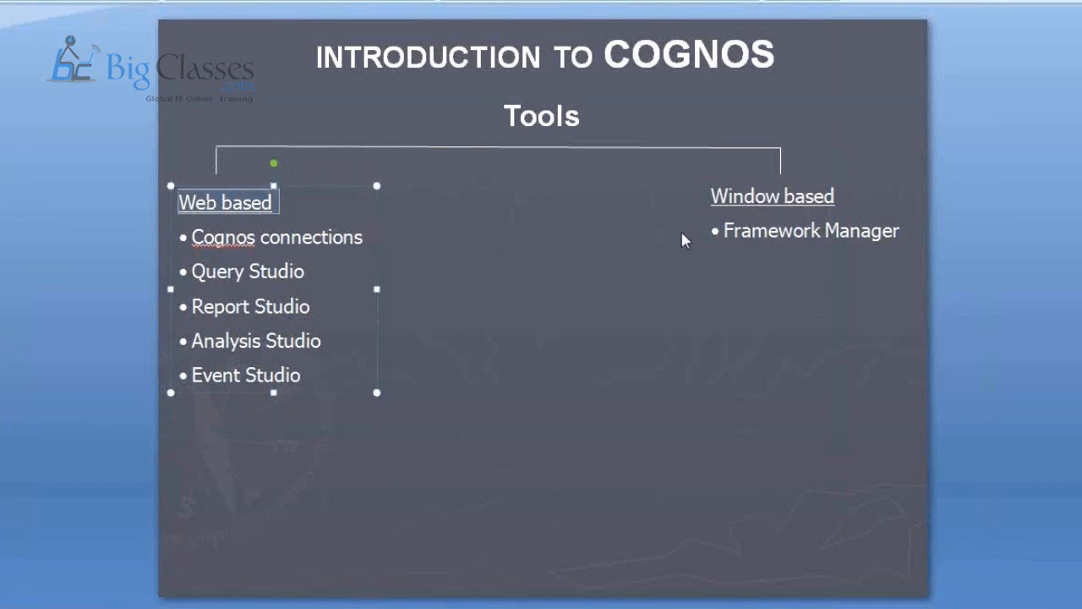
triple_click(769, 195)
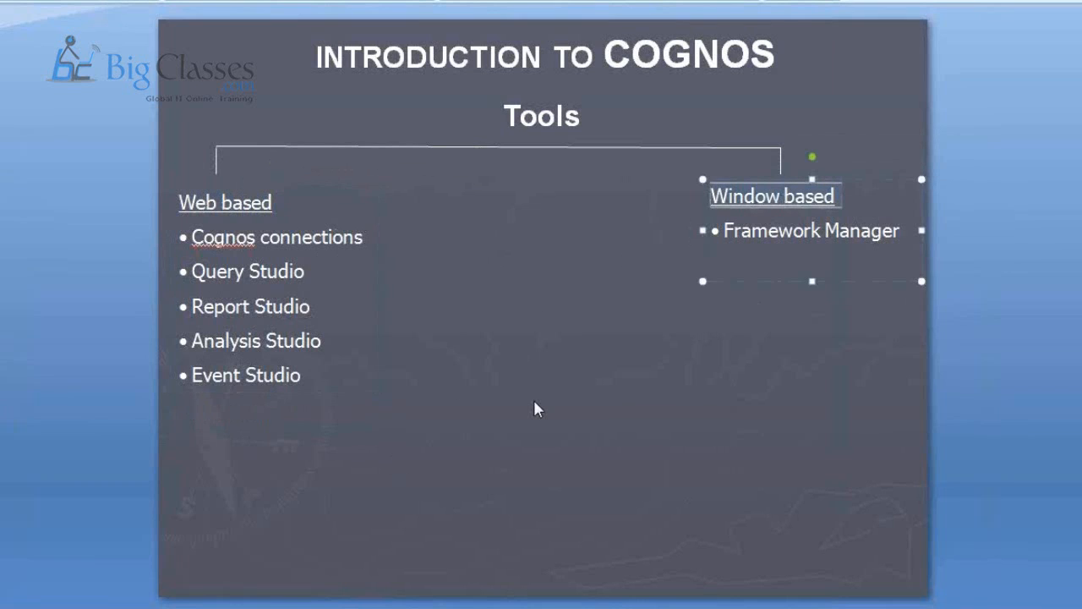
click(517, 363)
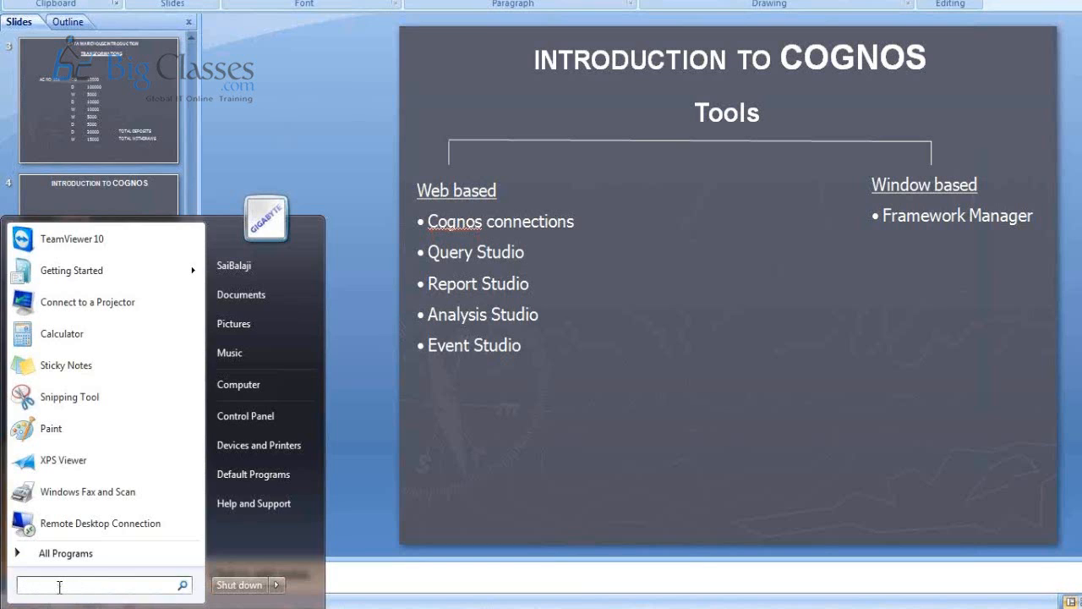
Step: Search for Windows Media Player, open it and complete its initial setup with Recommended settings
text(MEDIA)
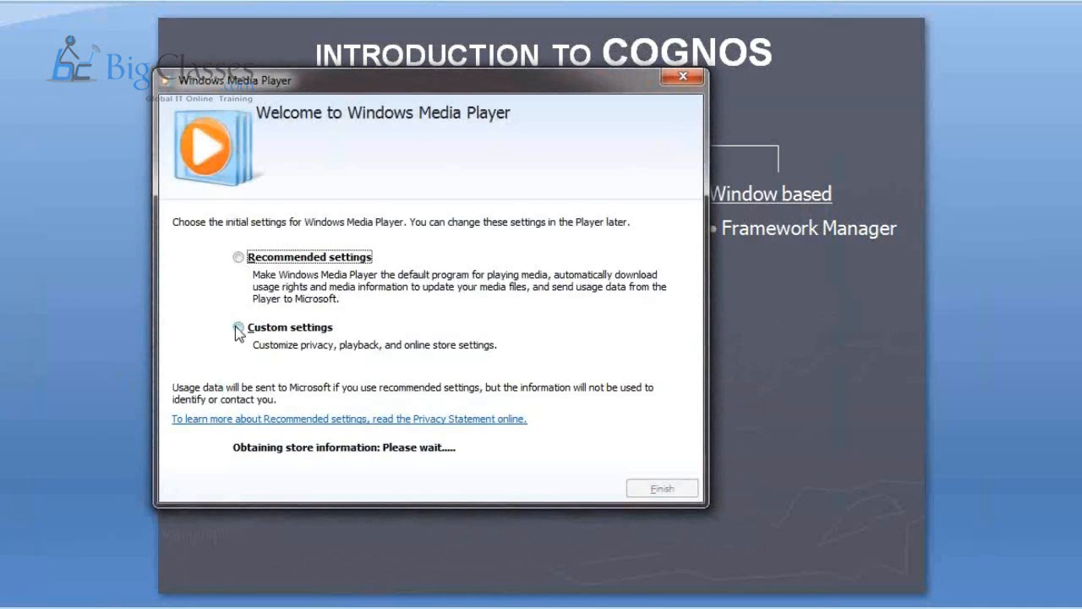
click(239, 257)
click(662, 488)
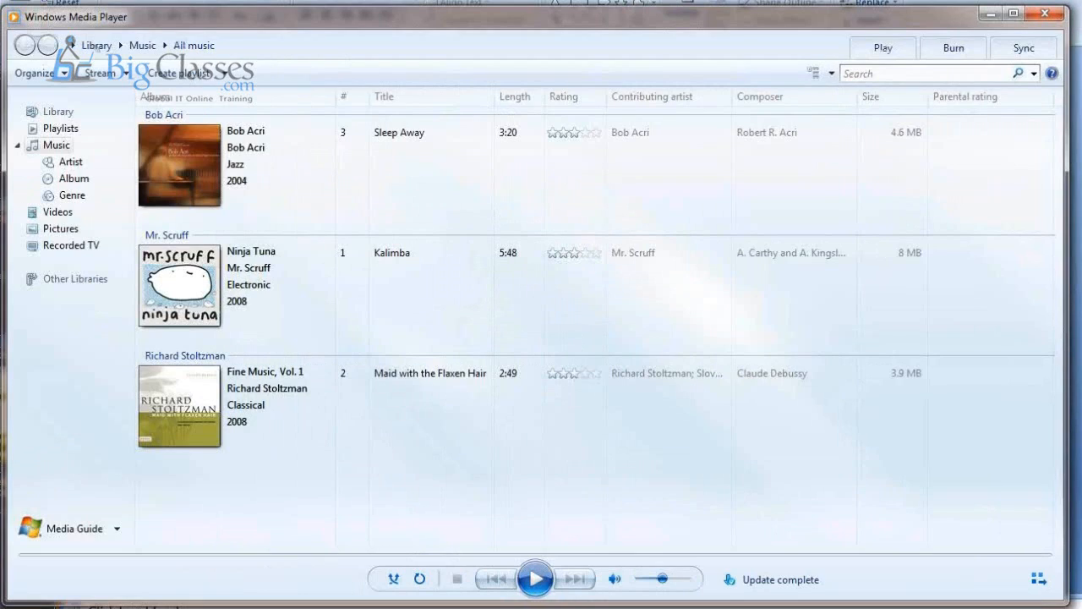
Step: Look through Windows Media Player's File commands and the Open URL dialog, closing the dialog without entering a path
right_click(267, 44)
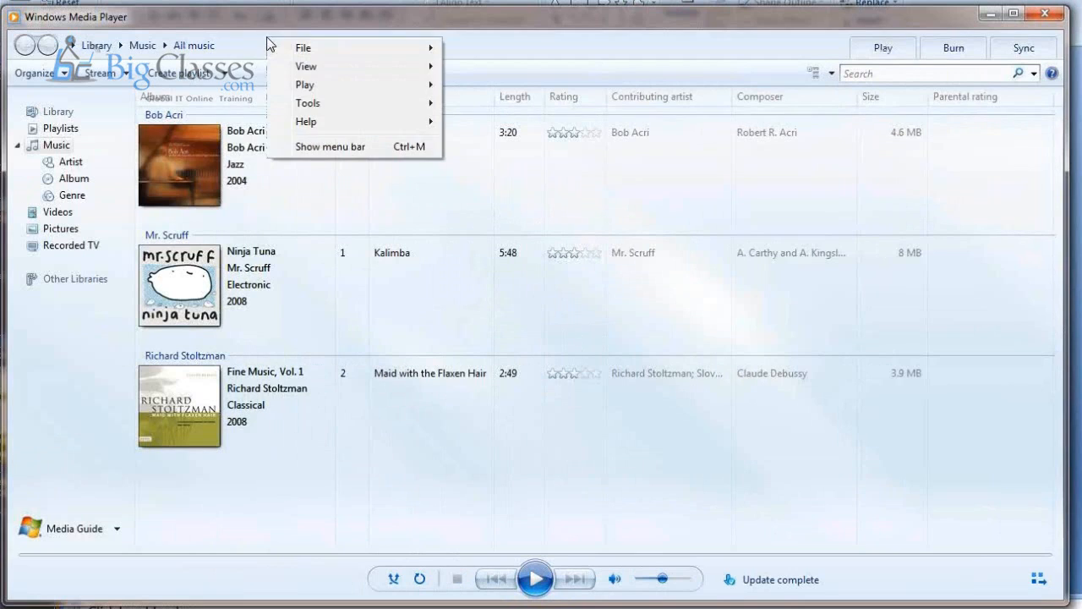
mouse_move(314, 51)
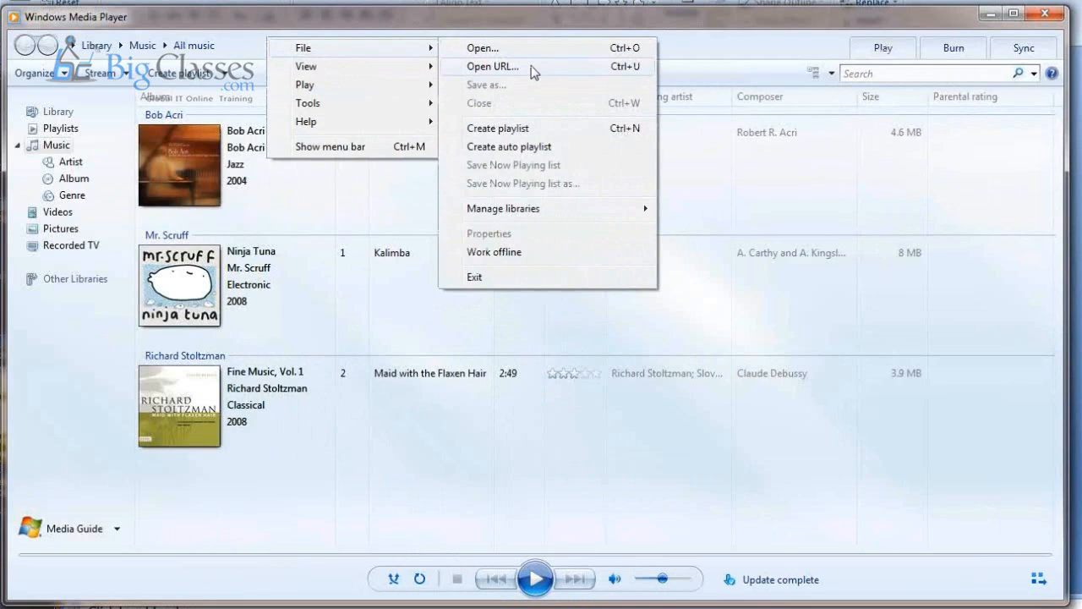
click(494, 67)
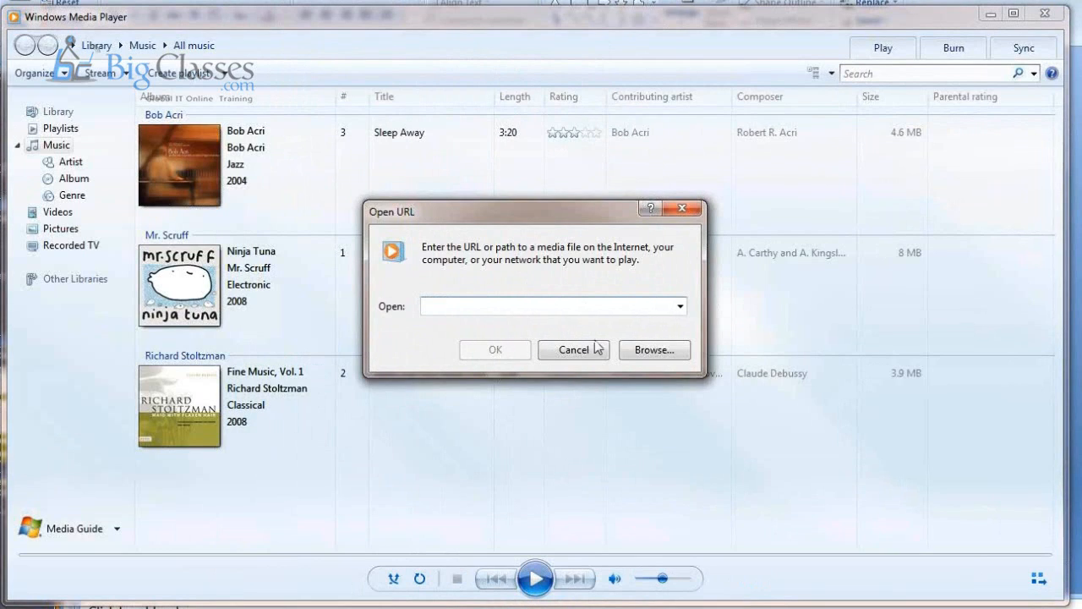
click(572, 353)
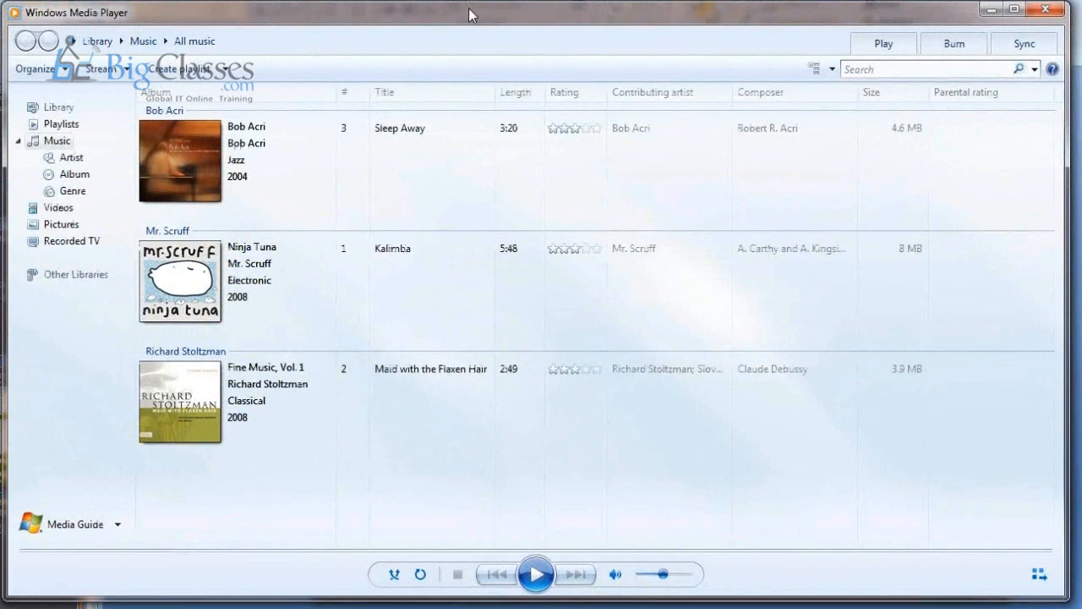
Step: Return to the Cognos Tools slide in PowerPoint and select the Window based heading
right_click(469, 15)
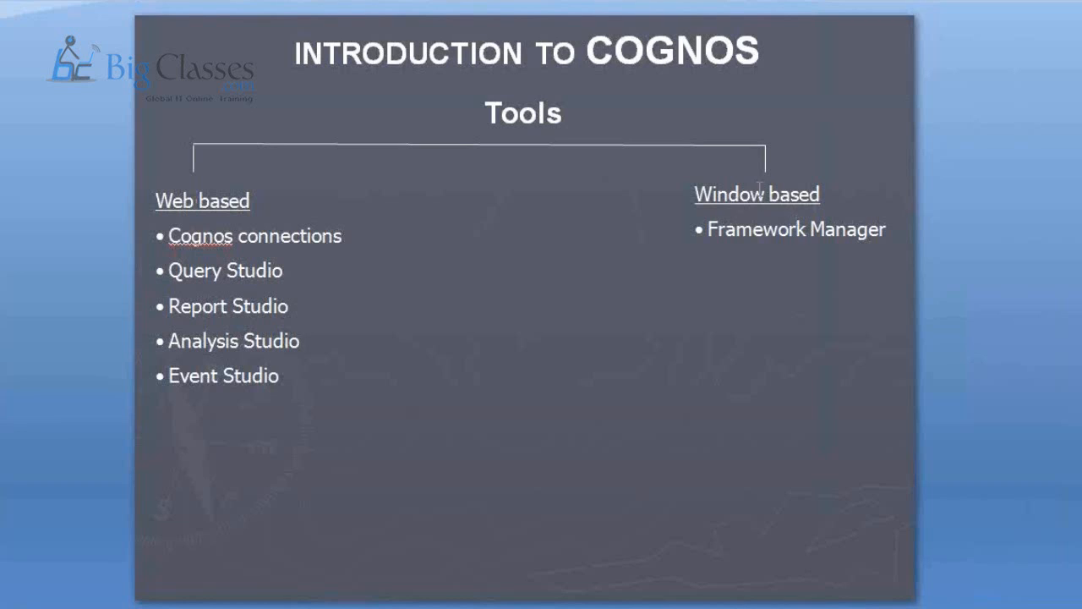
triple_click(761, 194)
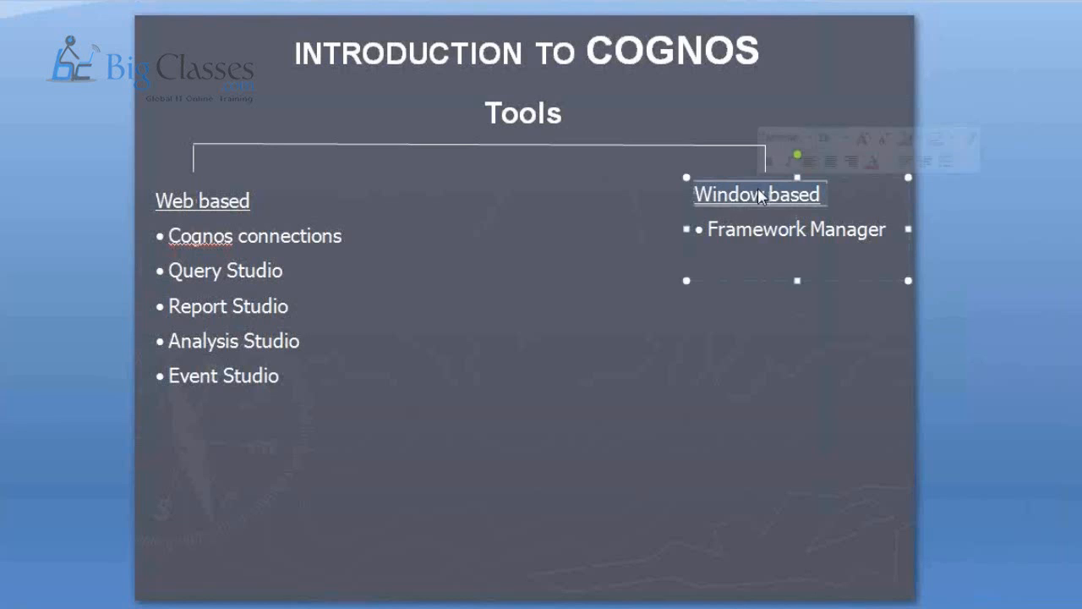
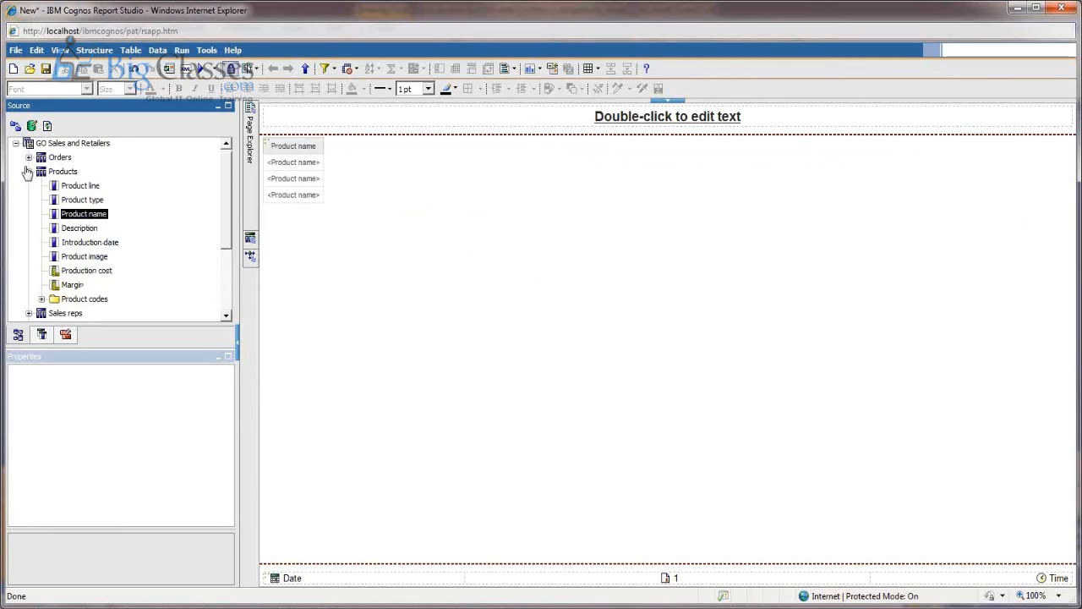
Step: Add Quantity from the Orders query subject as a column after Product name in the Report Studio list
click(29, 158)
scroll(84, 216, up, 1)
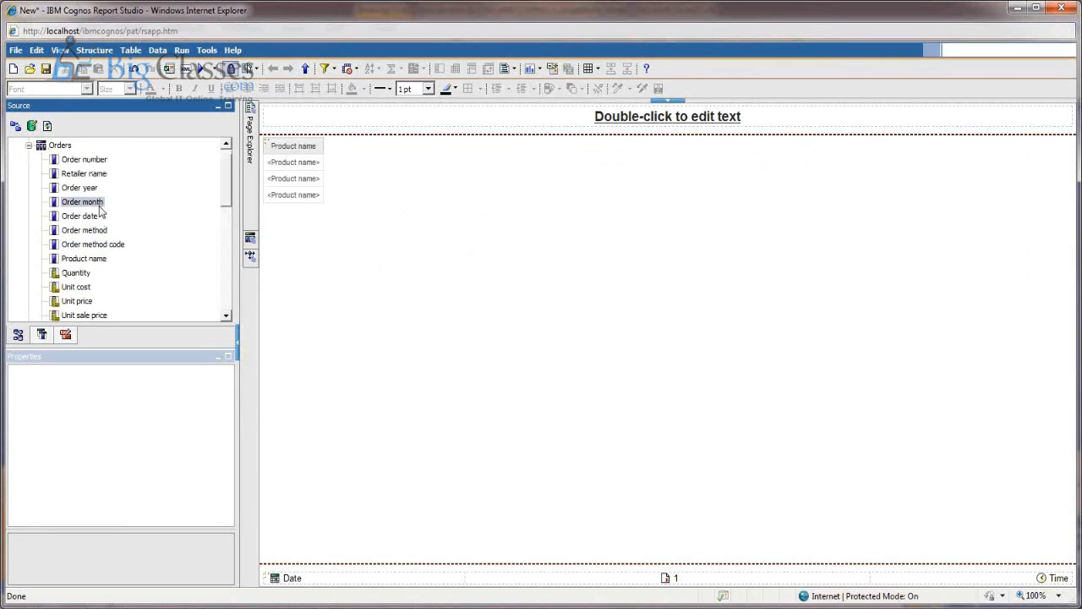
double_click(75, 273)
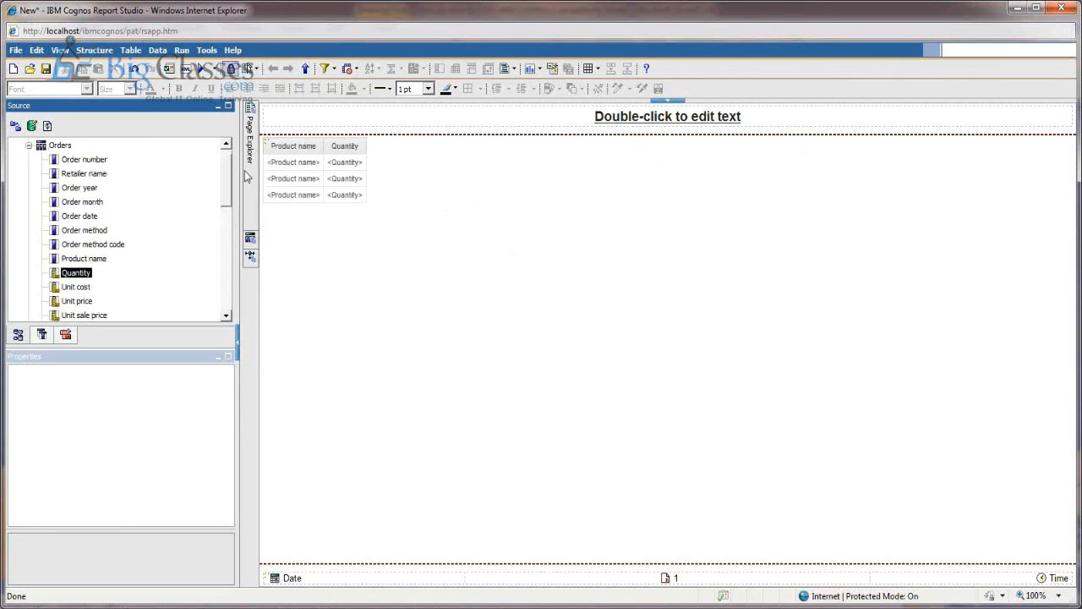
Step: Add a new prompt page to the report and open it for editing
mouse_move(244, 170)
click(312, 154)
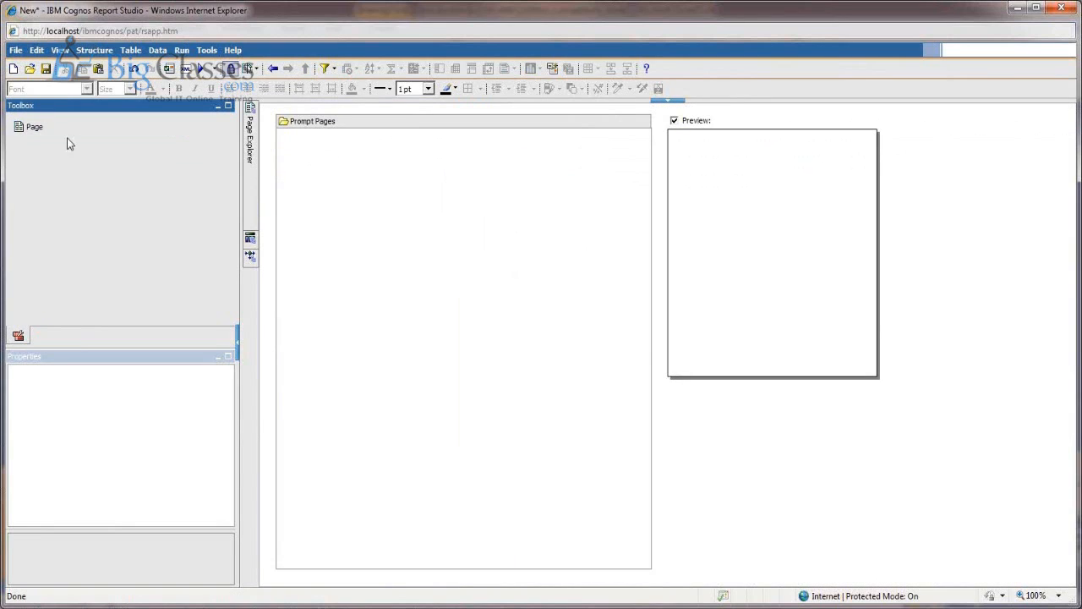
drag(51, 129, 316, 164)
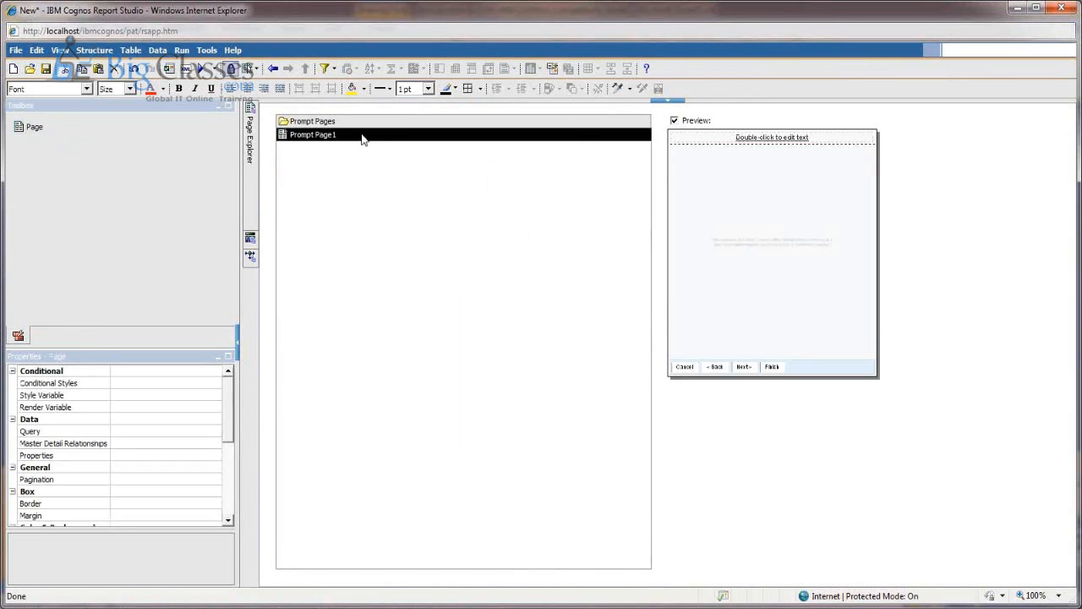
double_click(296, 140)
Step: Insert a value prompt on the prompt page using Parameter1, filtering on Country from Countries with the = operator
scroll(103, 195, down, 8)
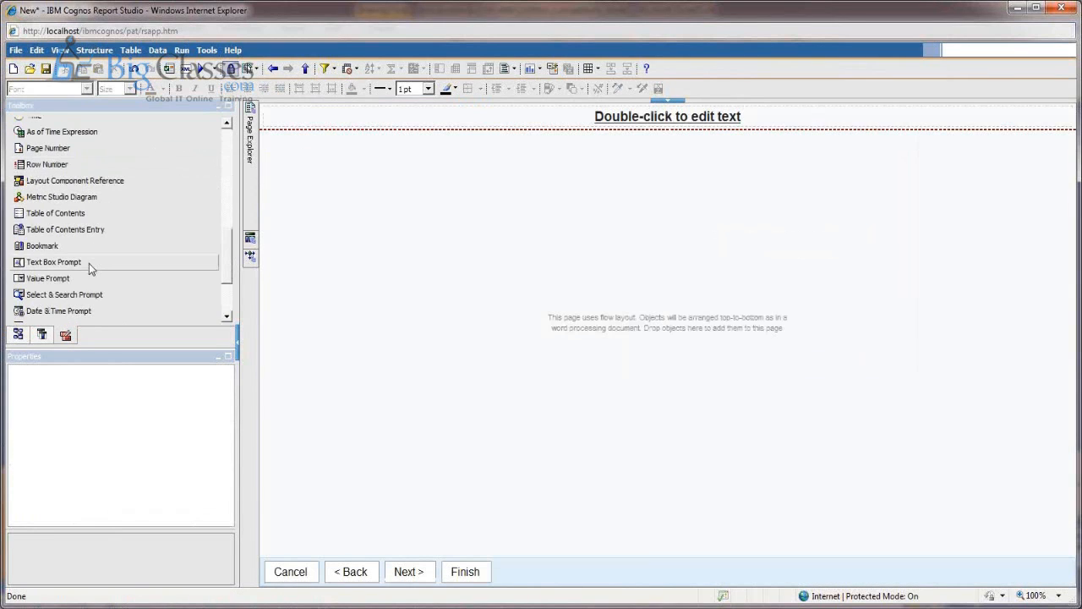
drag(106, 280, 413, 259)
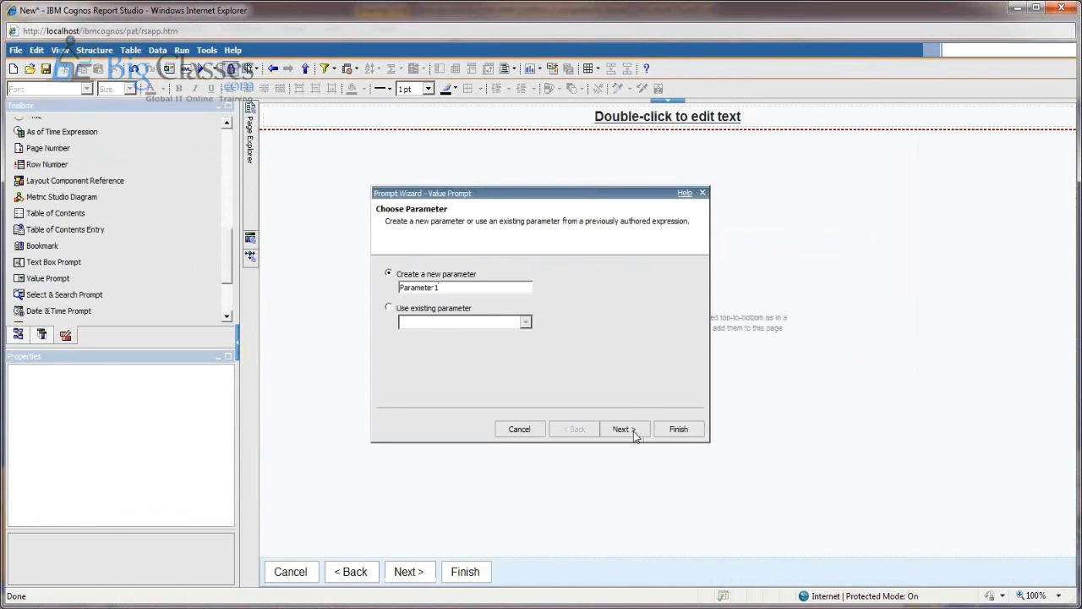
click(632, 430)
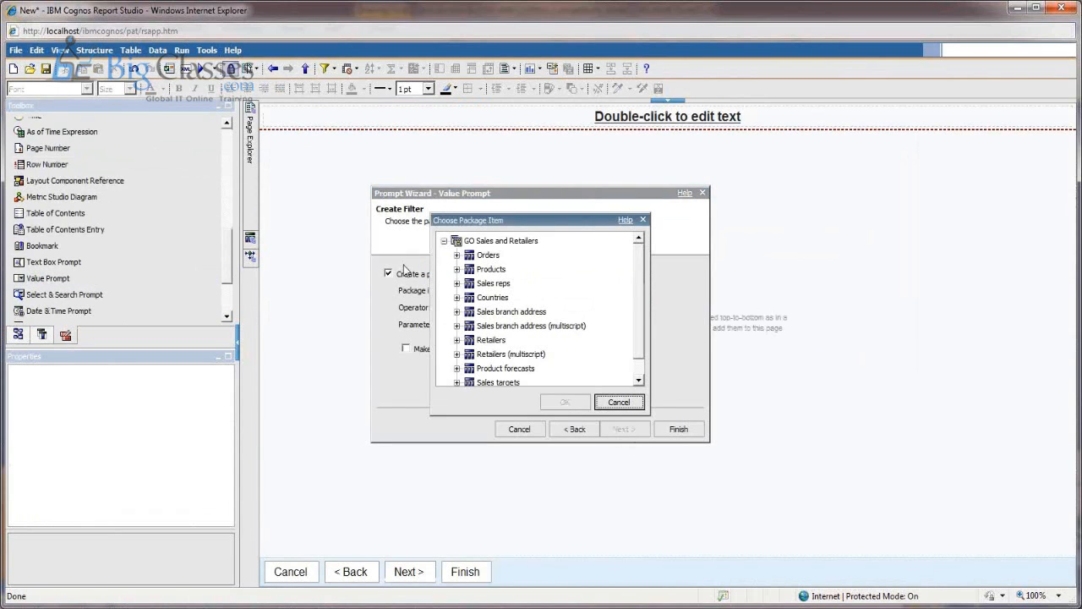
click(457, 297)
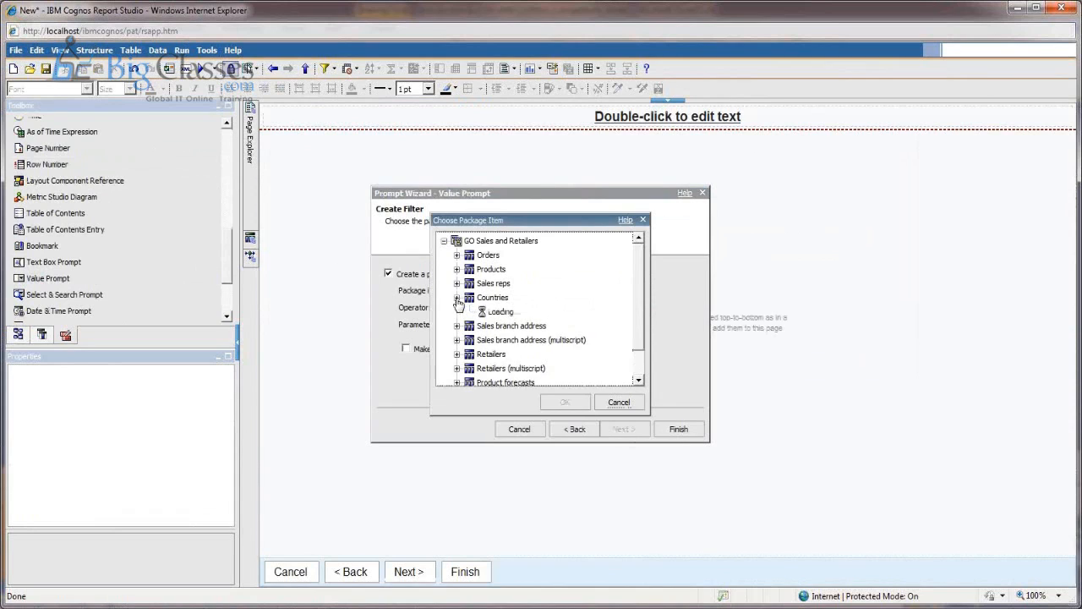
click(512, 284)
click(565, 401)
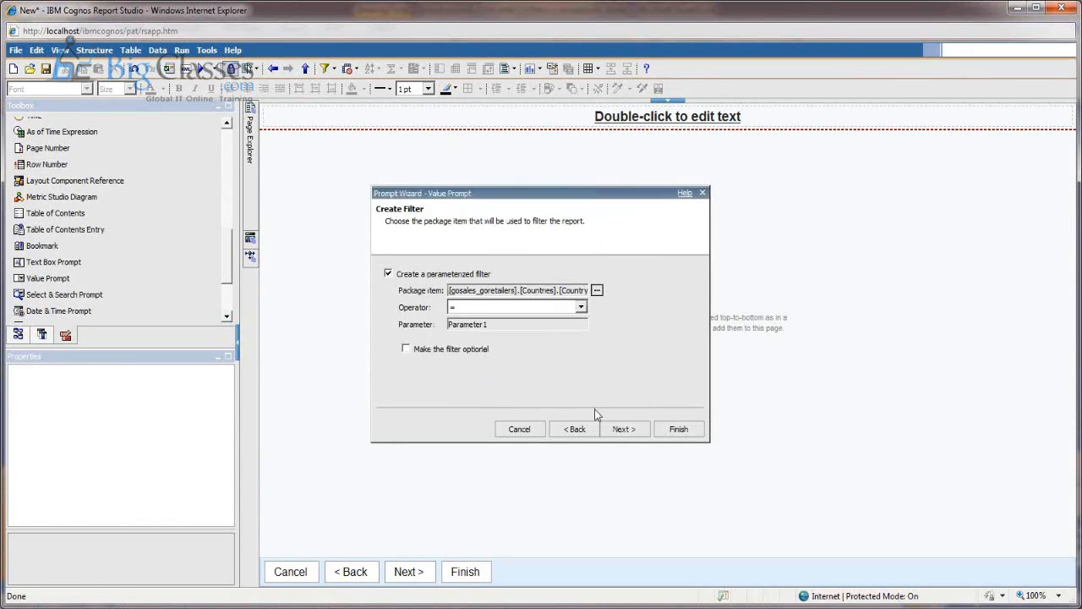
click(624, 429)
click(678, 429)
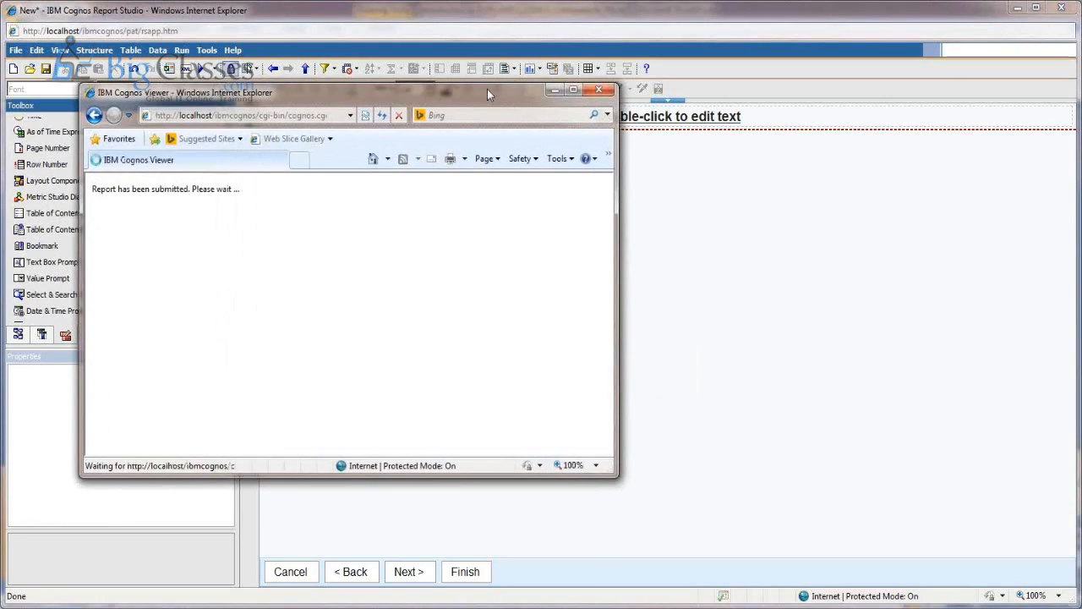
Step: Run the report in Cognos Viewer with Japan as the country and check the first two products' quantities
double_click(487, 91)
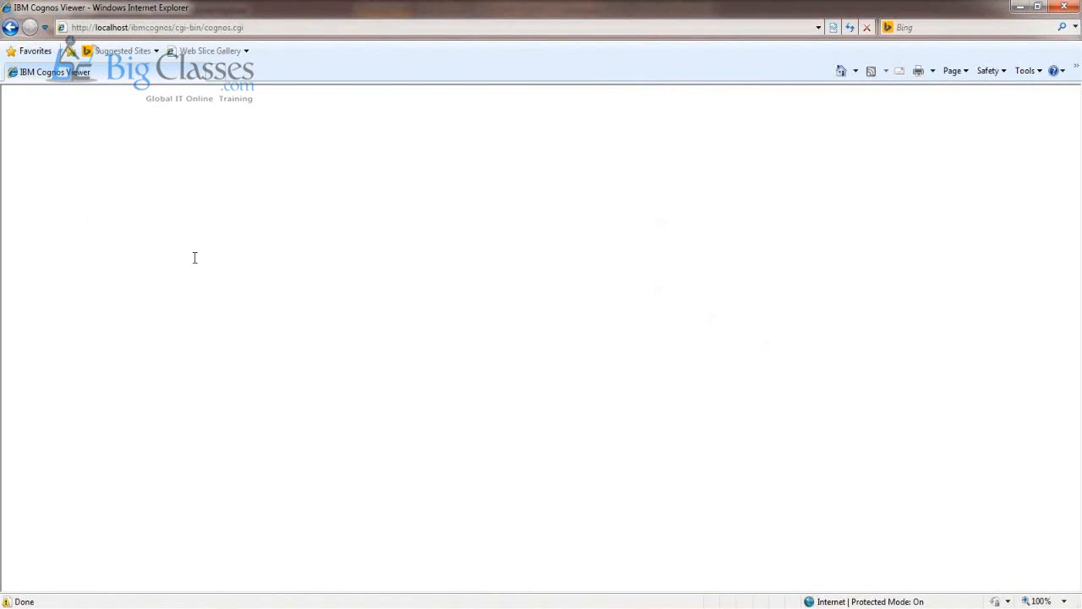
click(1067, 10)
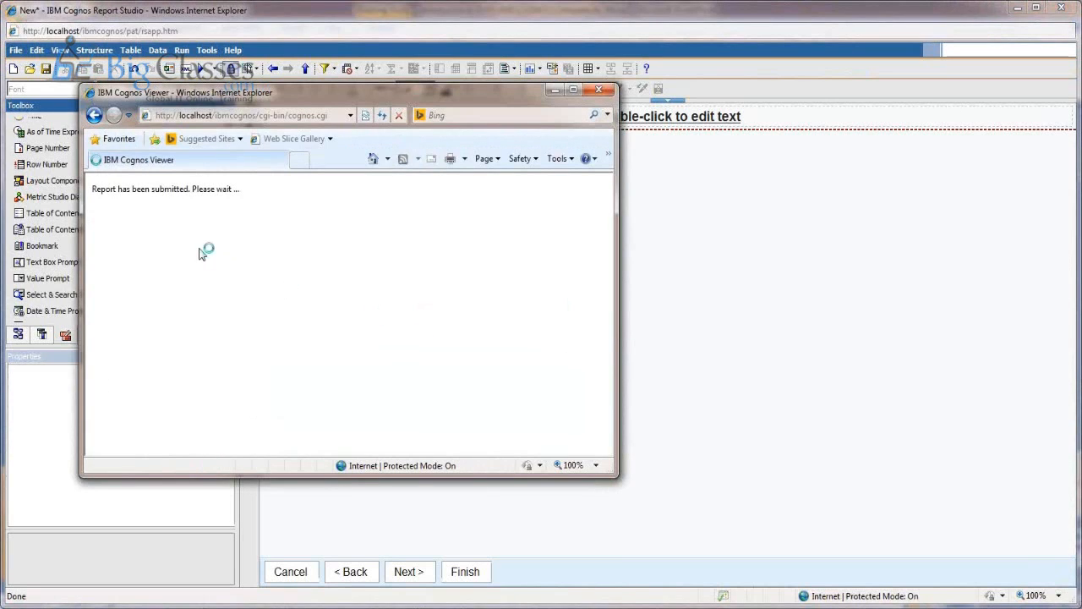
click(203, 199)
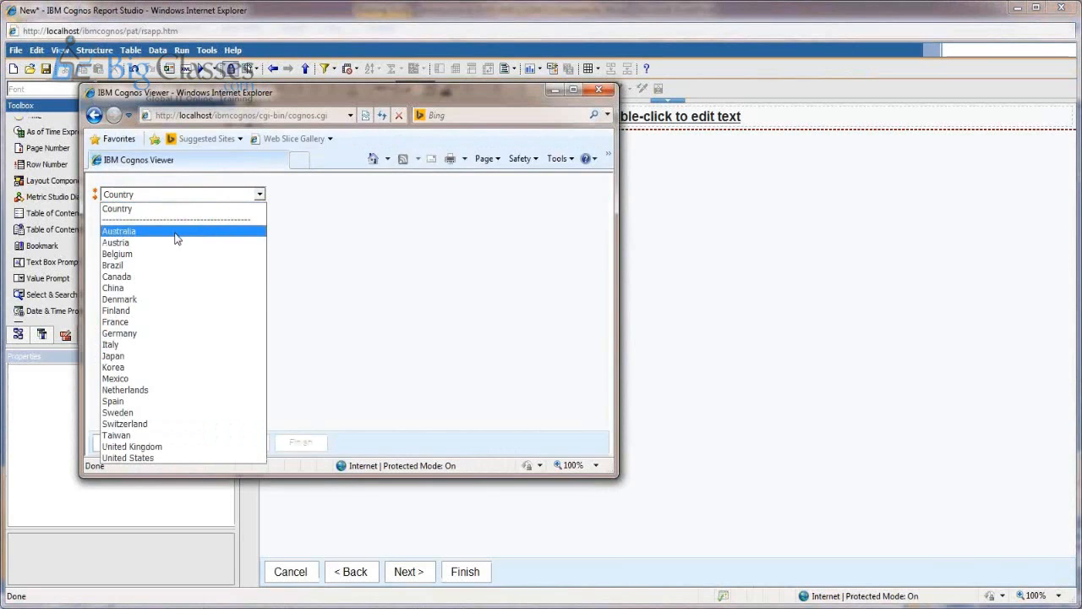
click(172, 361)
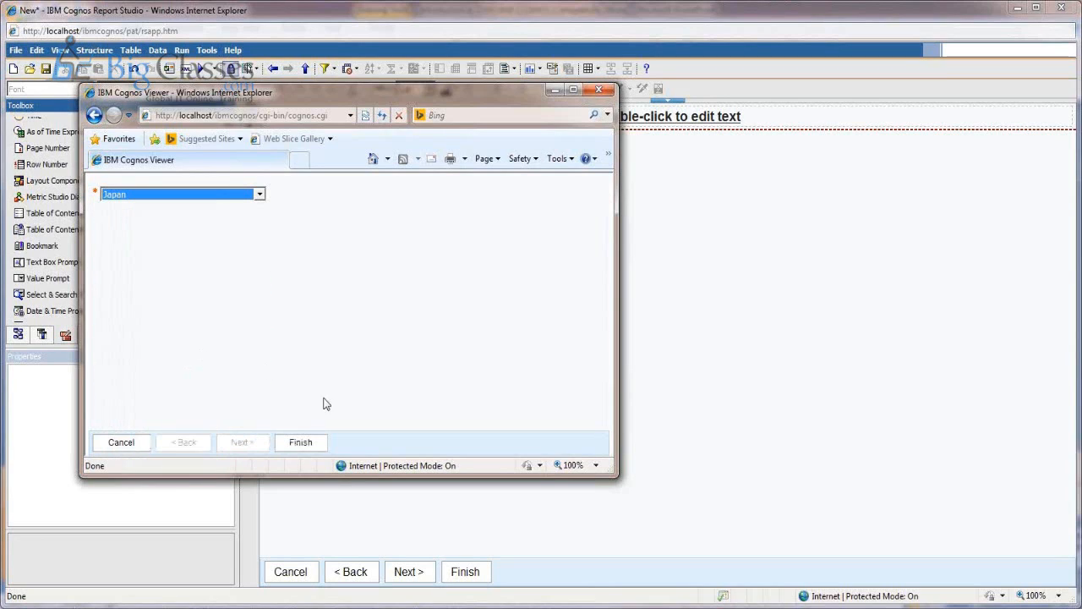
click(304, 445)
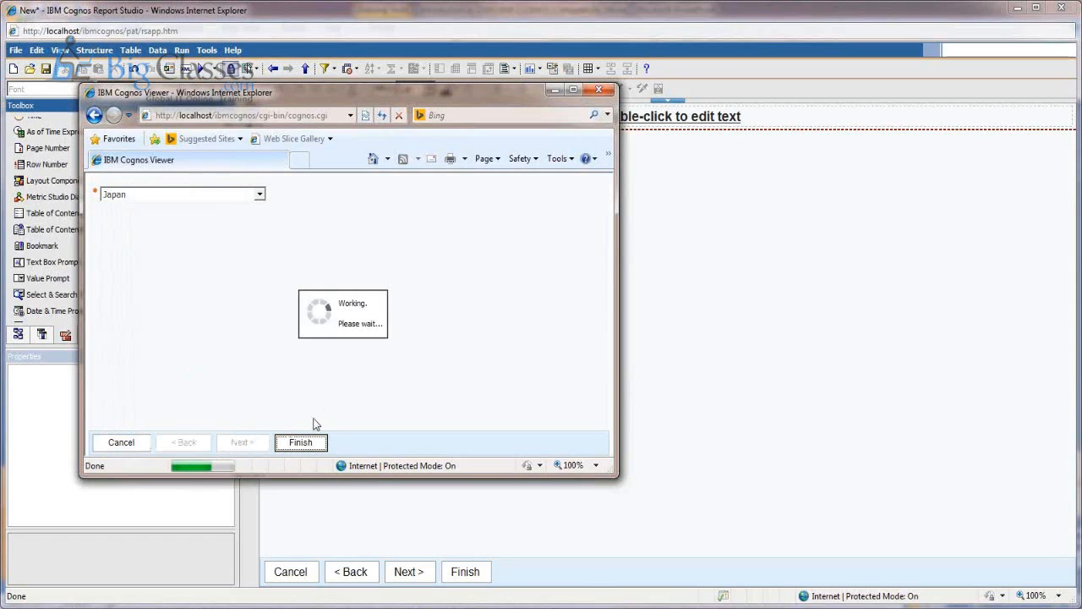
click(245, 265)
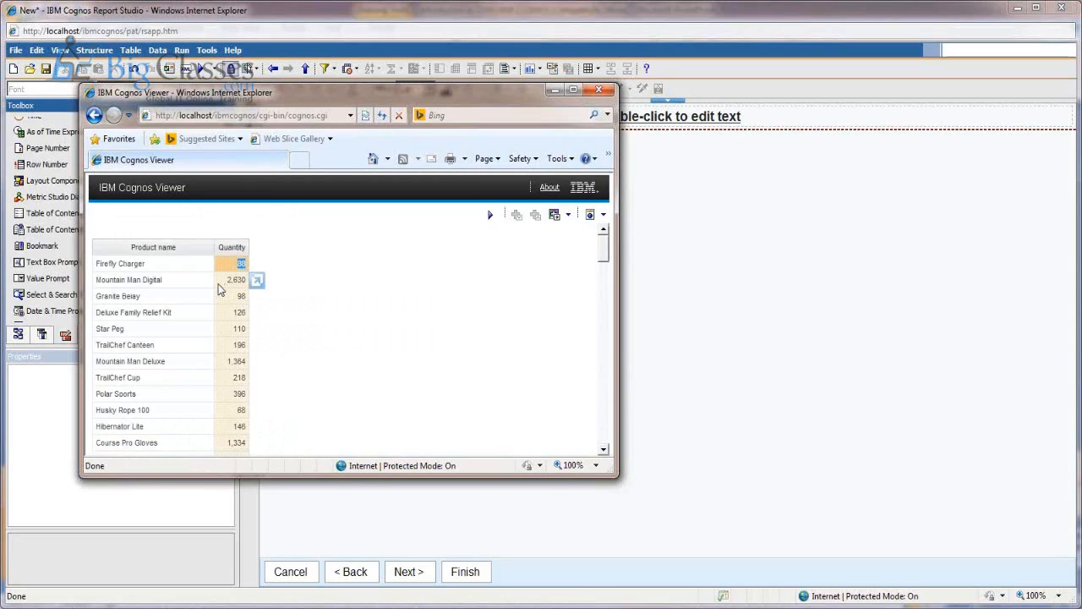
click(245, 280)
Step: Rerun the report with United States as the country and check the Firefly Charger quantity
click(491, 216)
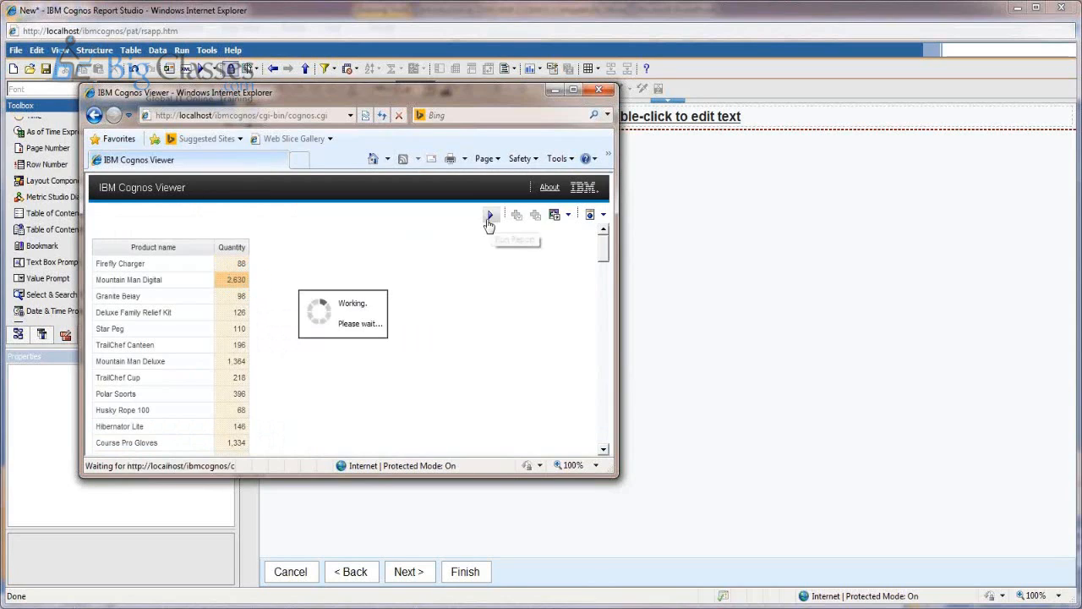
click(169, 197)
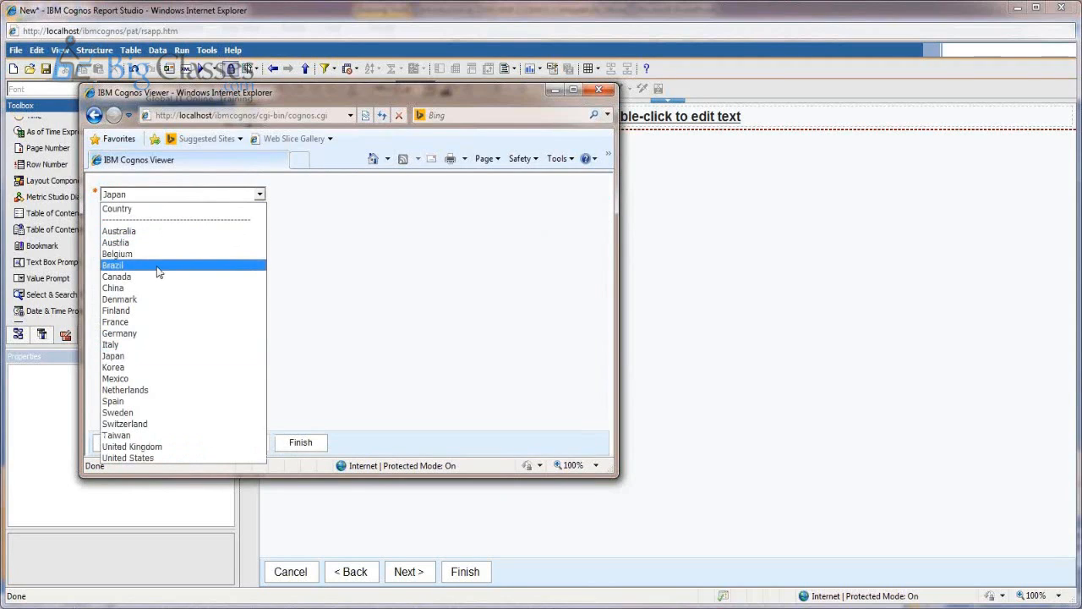
click(162, 458)
click(307, 445)
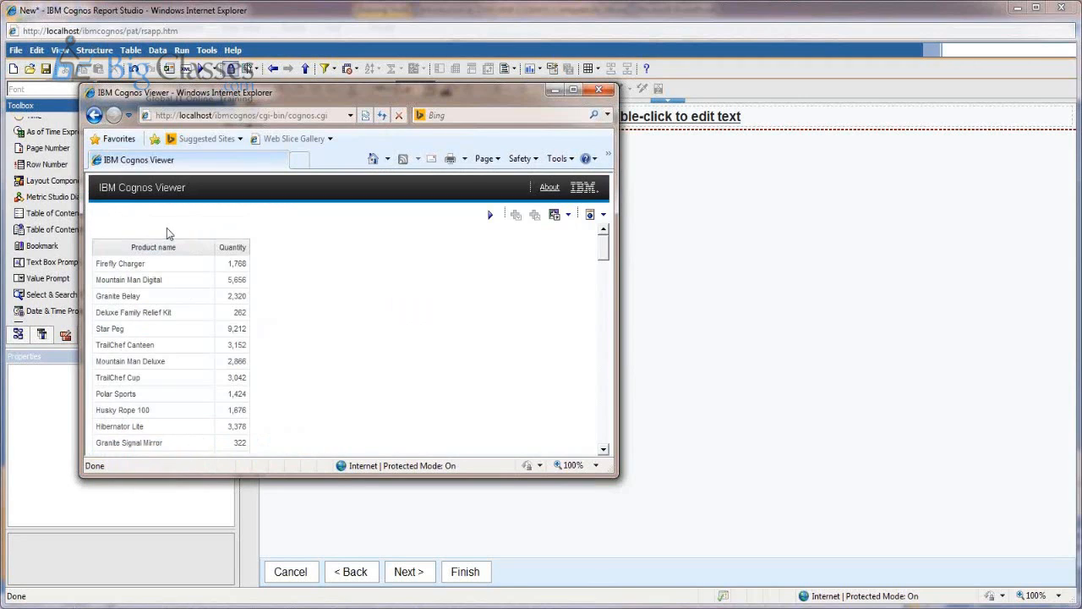
click(236, 263)
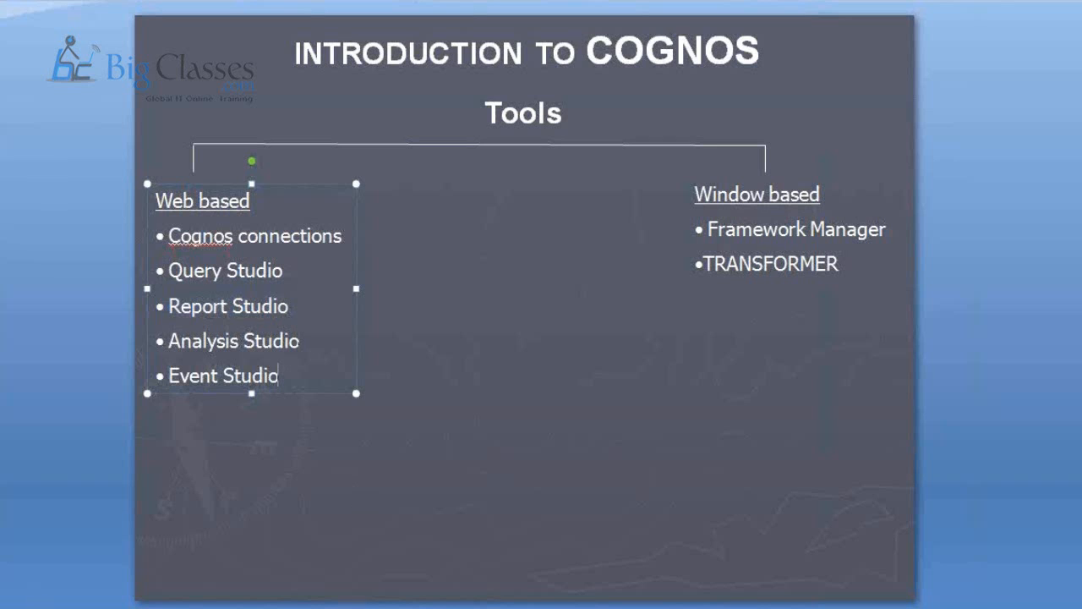
mouse_move(97, 607)
click(33, 592)
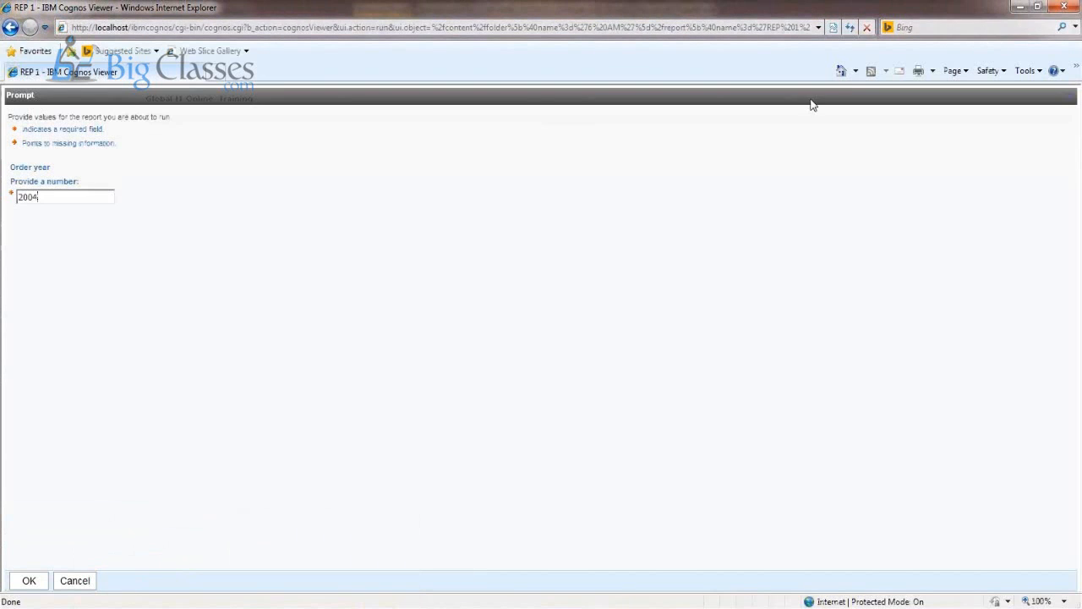
click(10, 26)
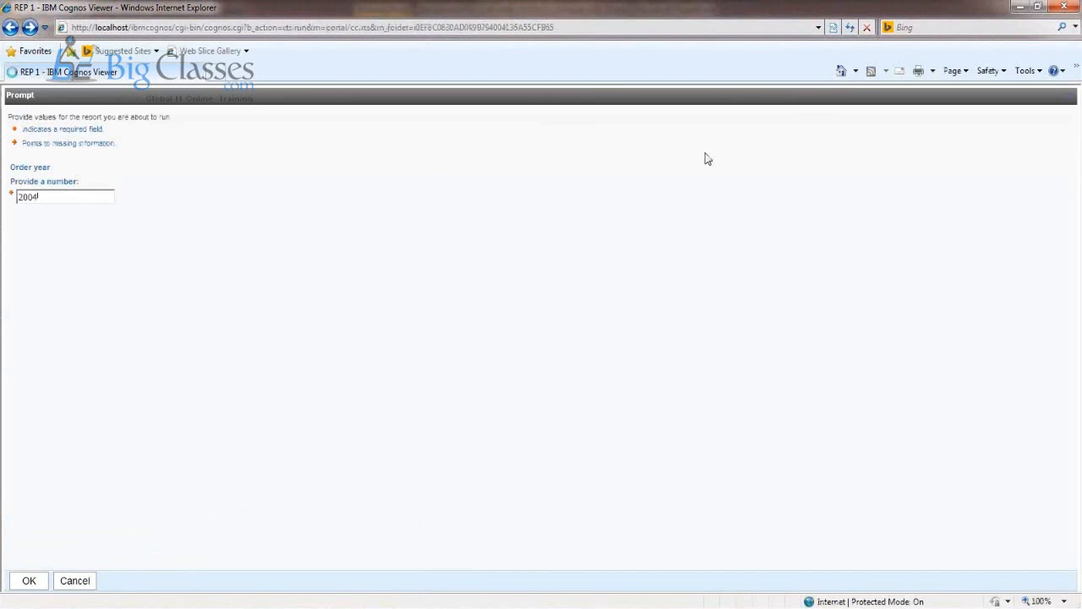
click(560, 27)
text(LOC)
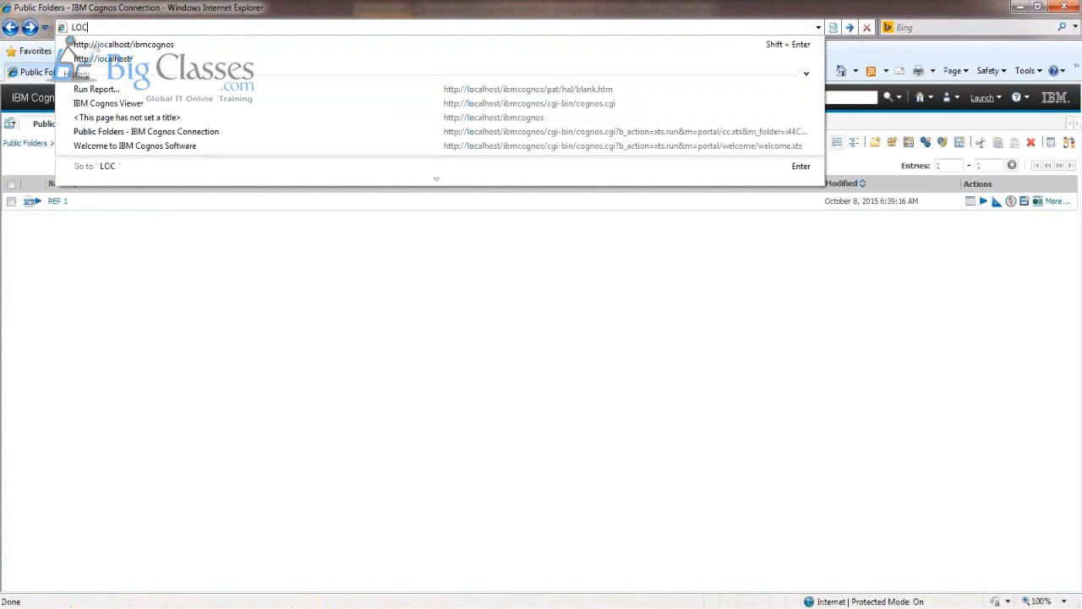
key(Down)
key(Return)
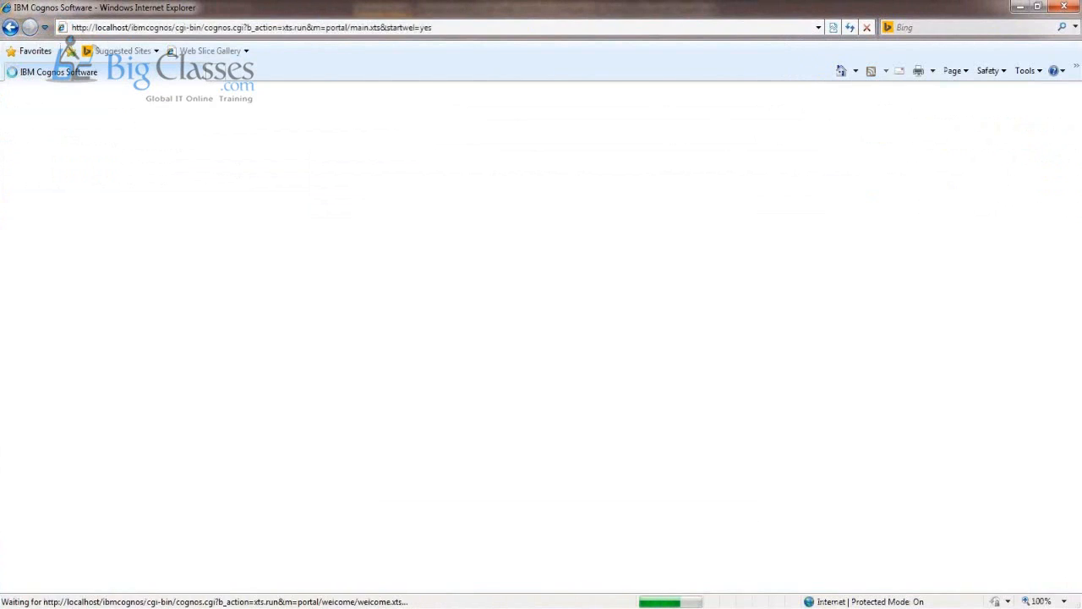